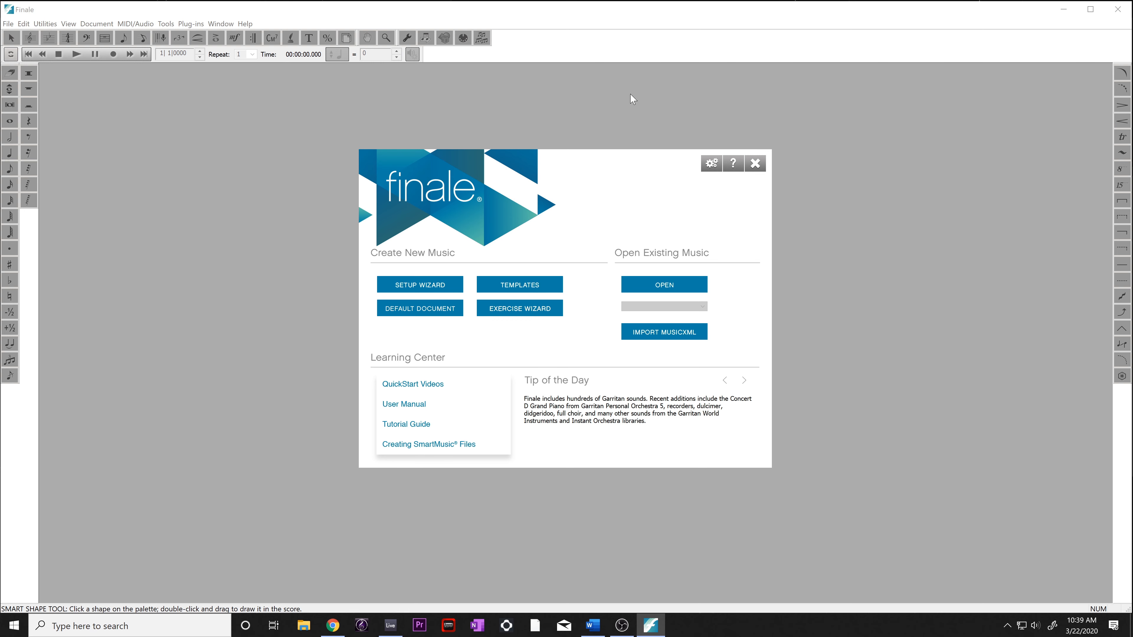
Start a new score with the Document Setup Wizard and choose Create New Ensemble.
left_click(414, 289)
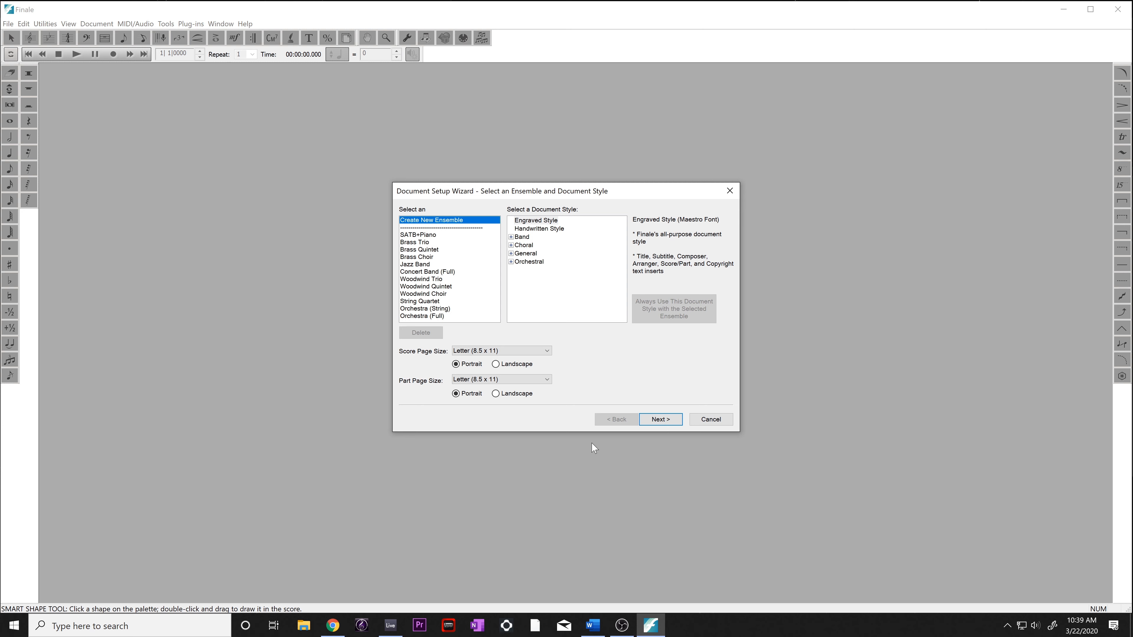
left_click(422, 236)
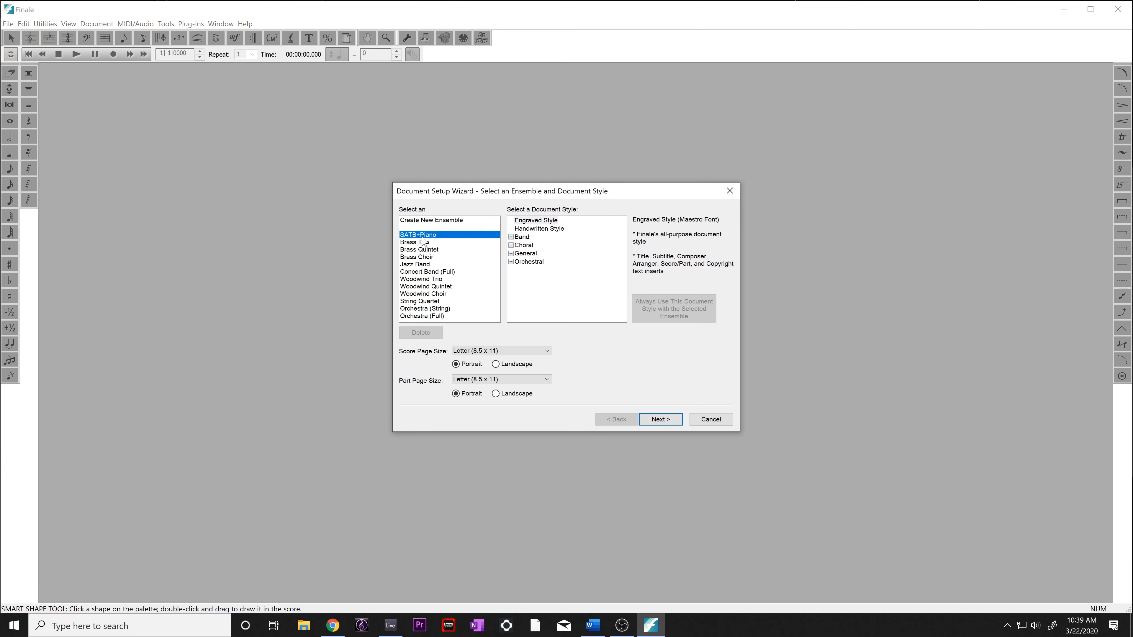
mouse_move(424, 241)
left_mouse_down()
mouse_move(429, 319)
mouse_move(424, 246)
left_mouse_up()
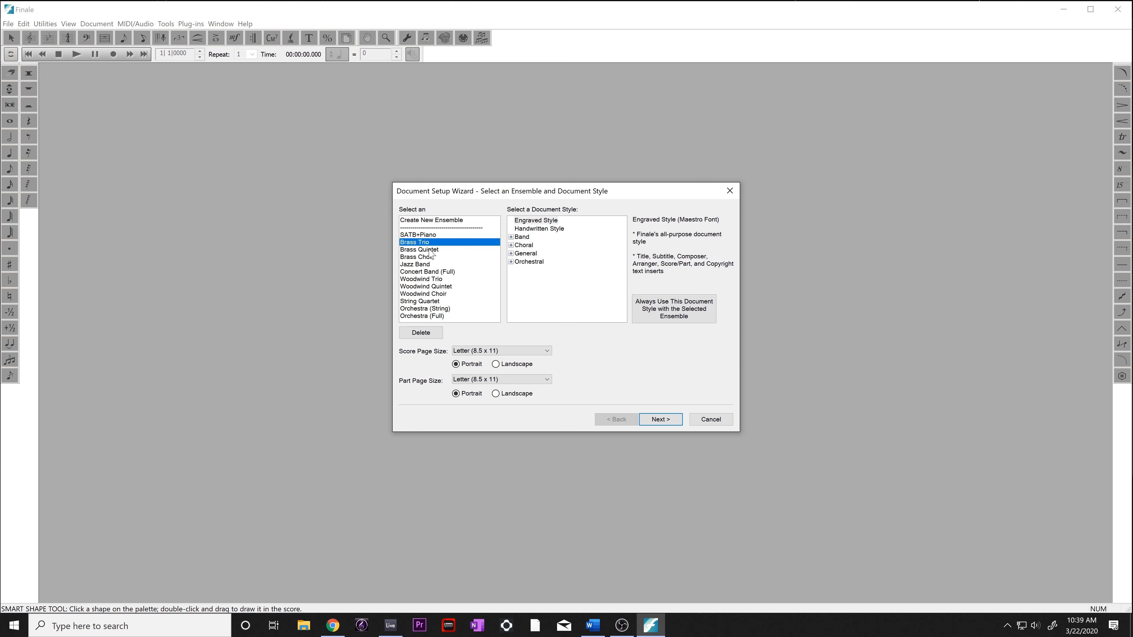
left_click(435, 220)
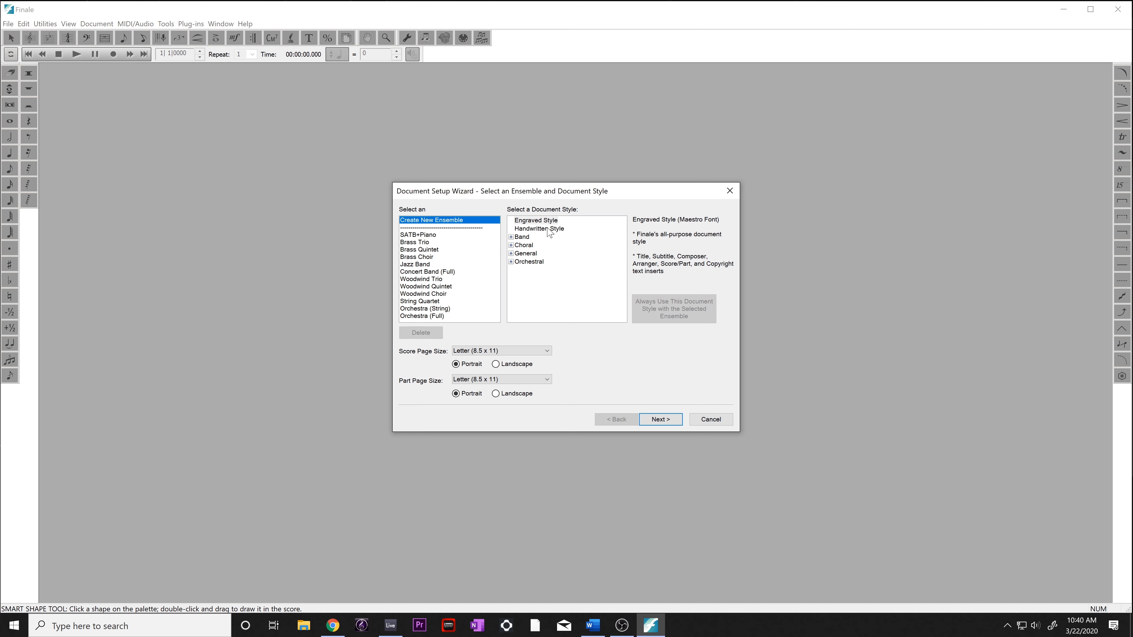
Compare the available document styles, choose Engraved Style and continue to the instrument selection.
left_click(554, 220)
left_click(548, 229)
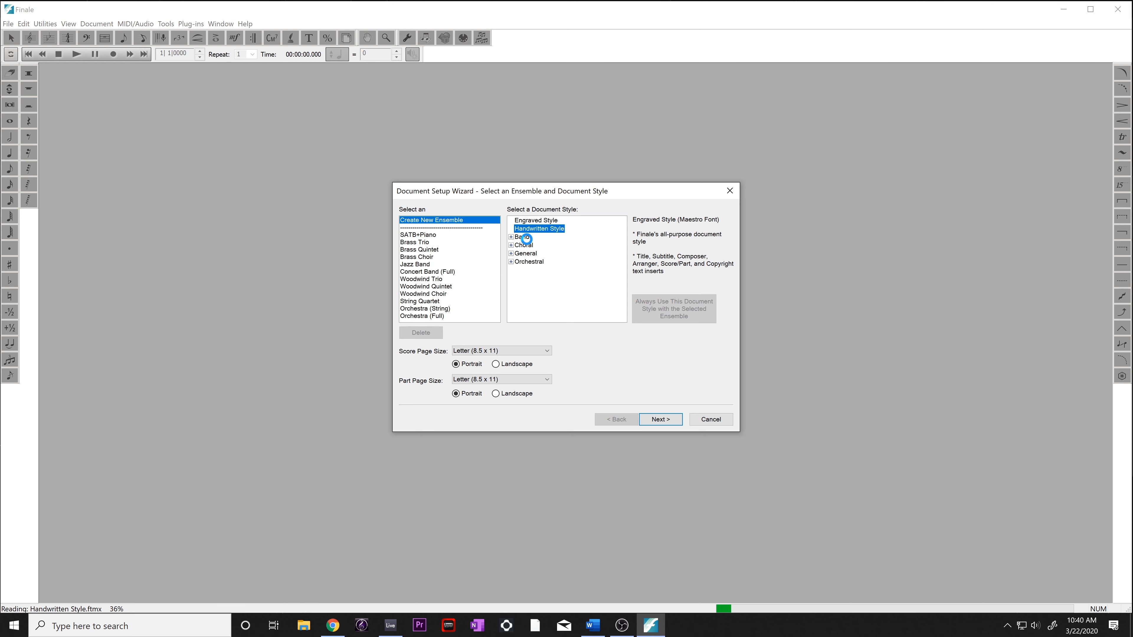
left_click(525, 238)
left_click(525, 246)
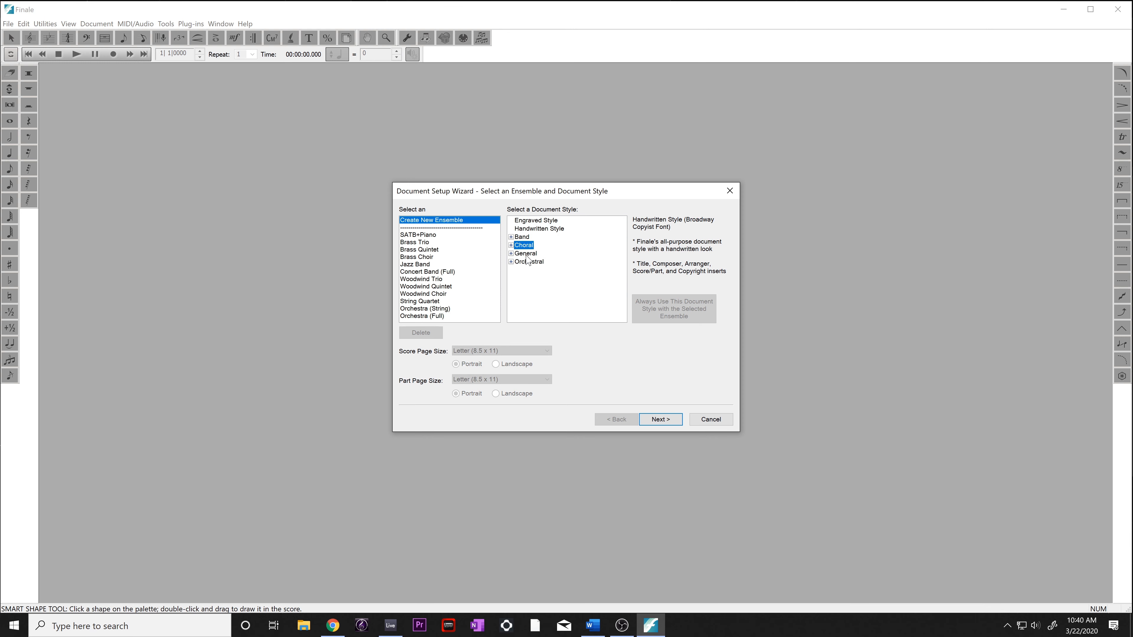
left_click(527, 254)
left_click(530, 261)
left_click(535, 228)
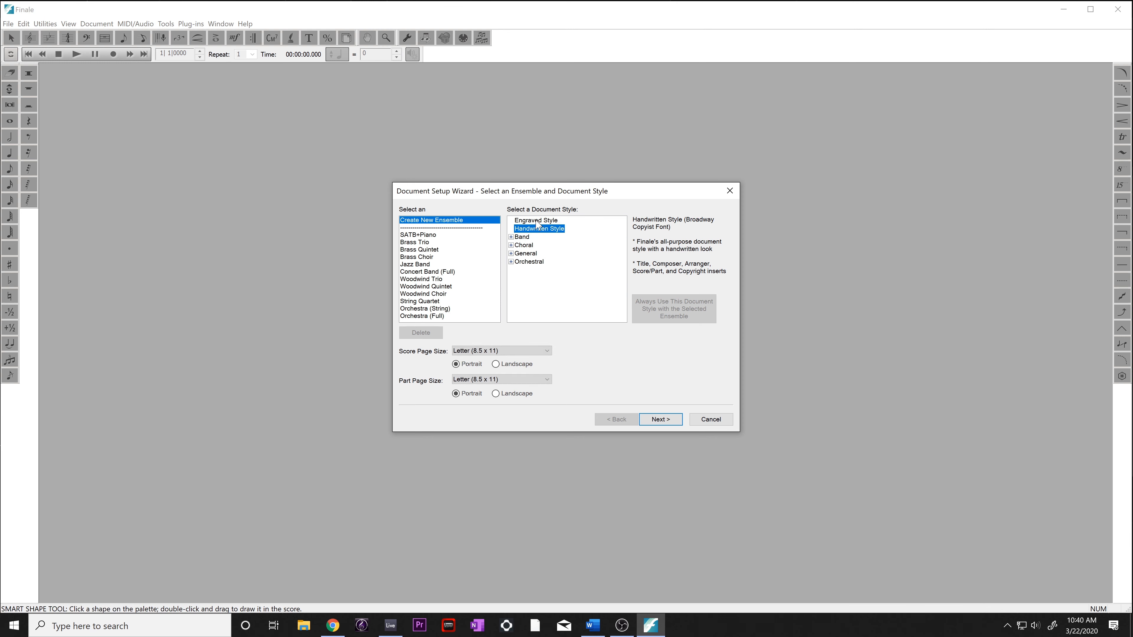
left_click(535, 221)
left_click(539, 228)
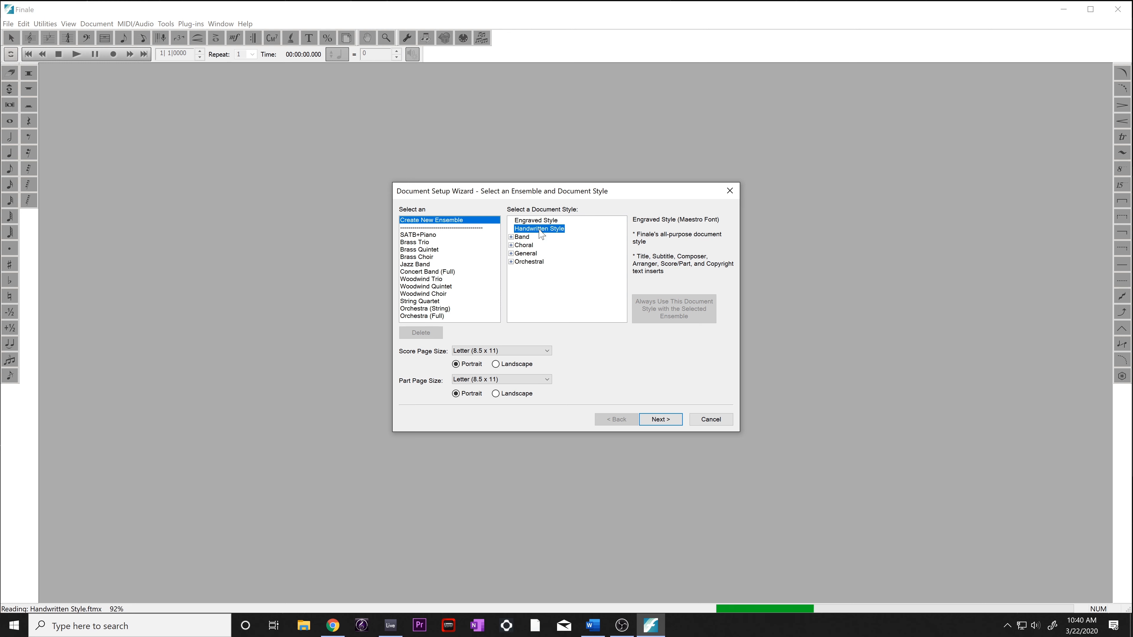
left_click(539, 221)
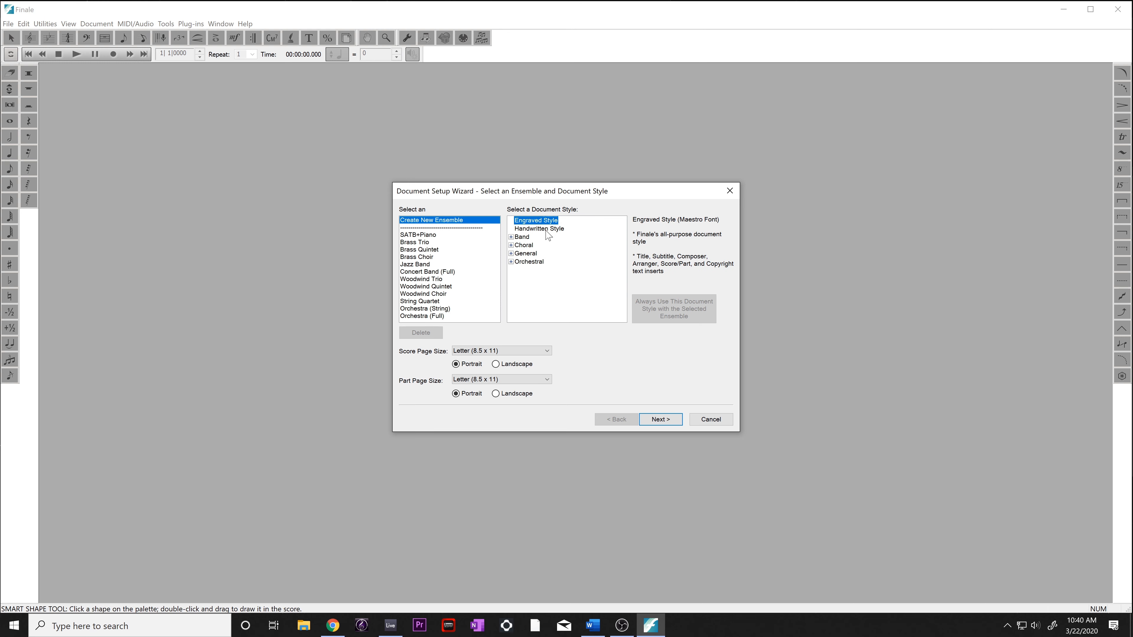
left_click(547, 229)
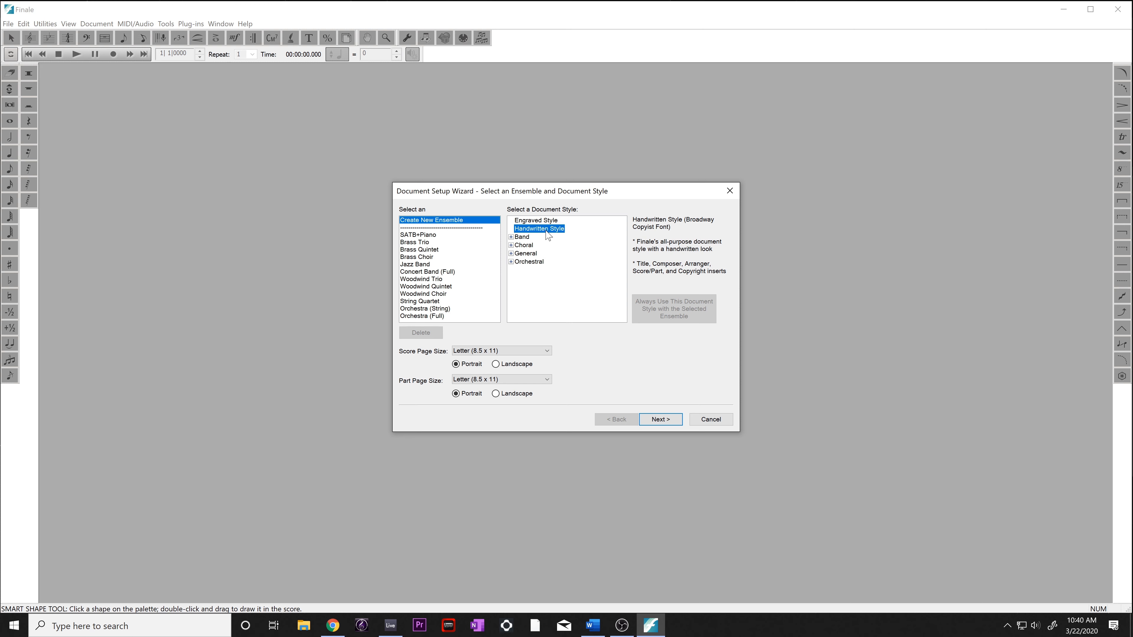
left_click(549, 220)
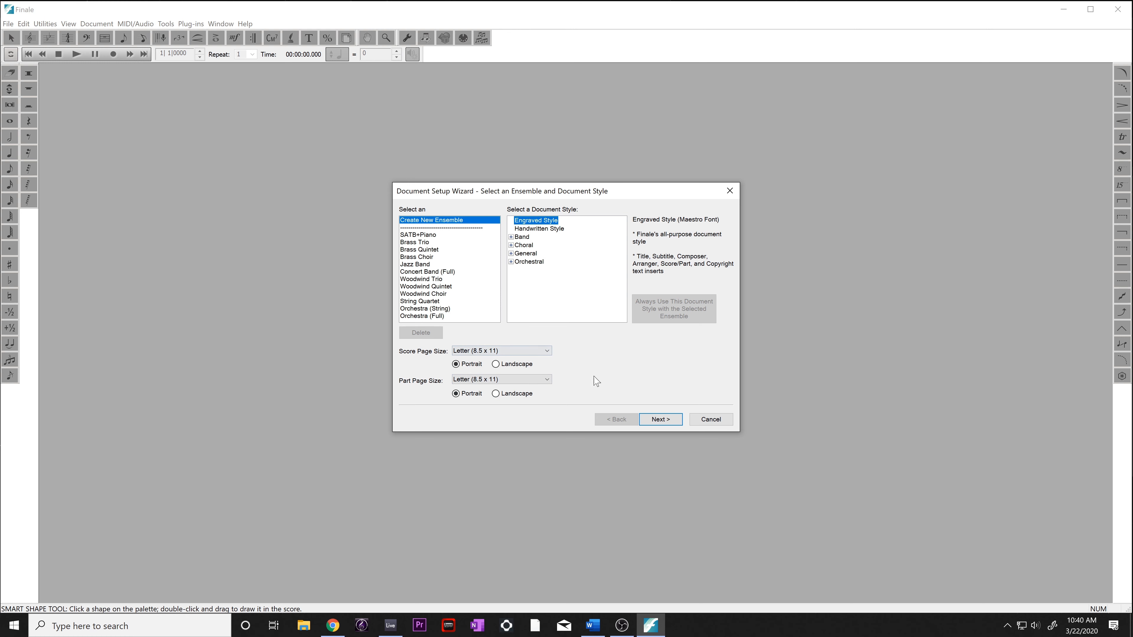
left_click(673, 420)
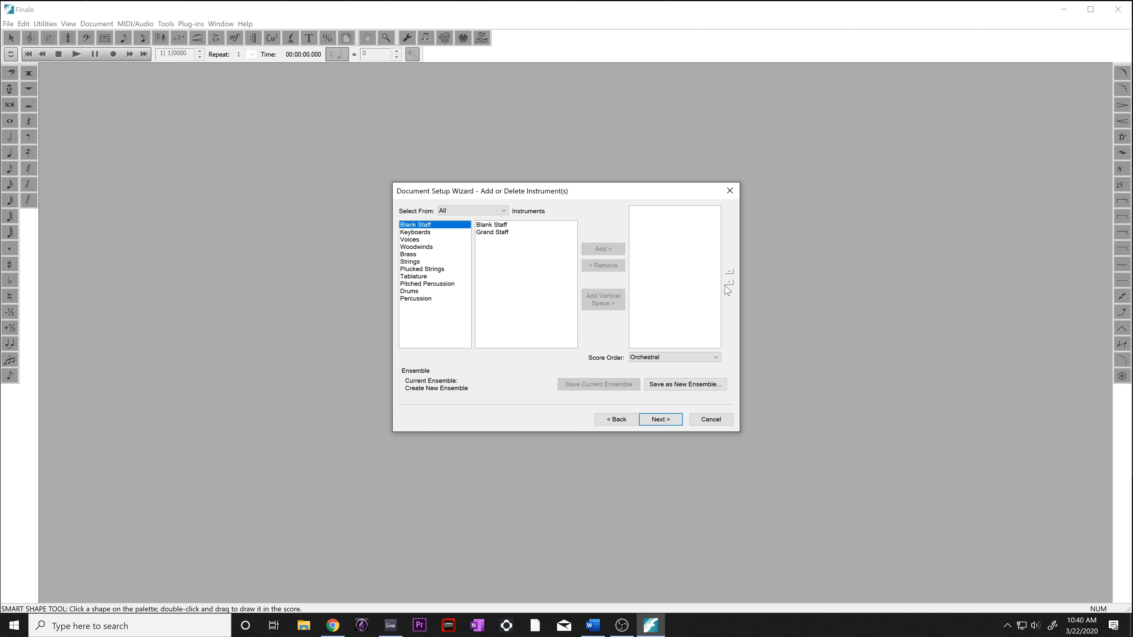
Add a Piano from the Keyboards family to the score's instrument list.
left_click(410, 234)
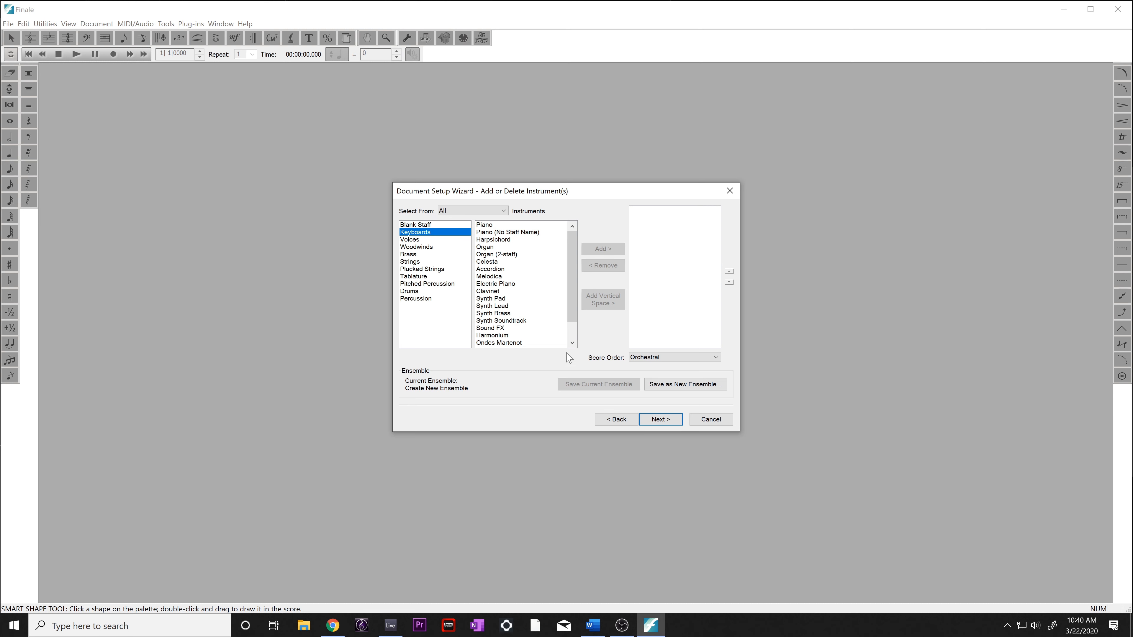
left_click(496, 306)
left_click(486, 233)
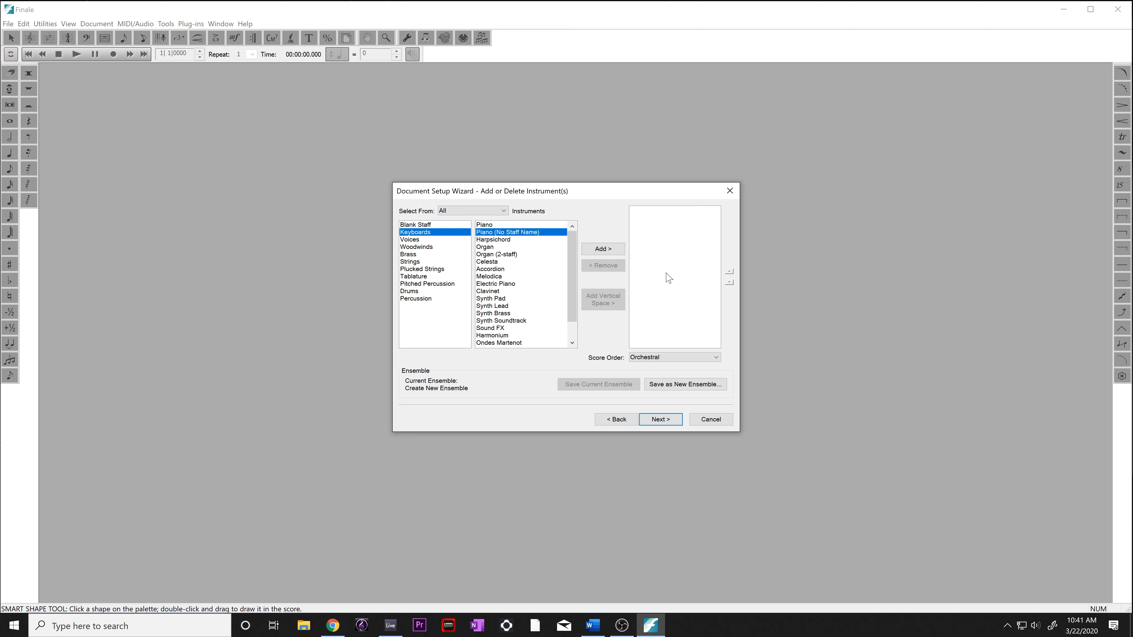
left_click(484, 225)
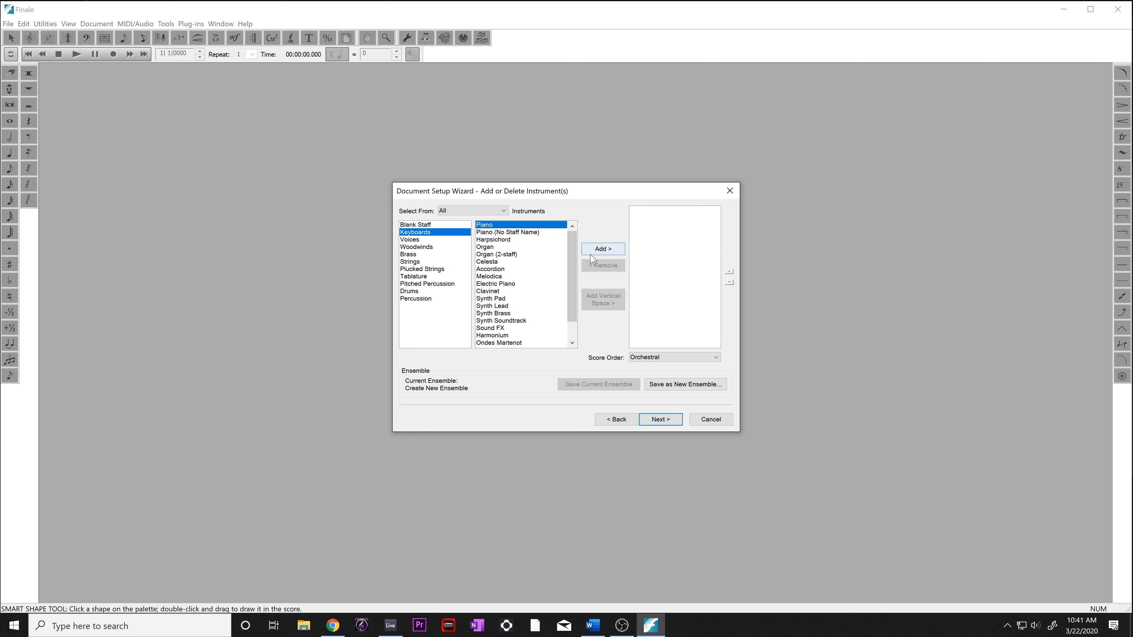
left_click(602, 249)
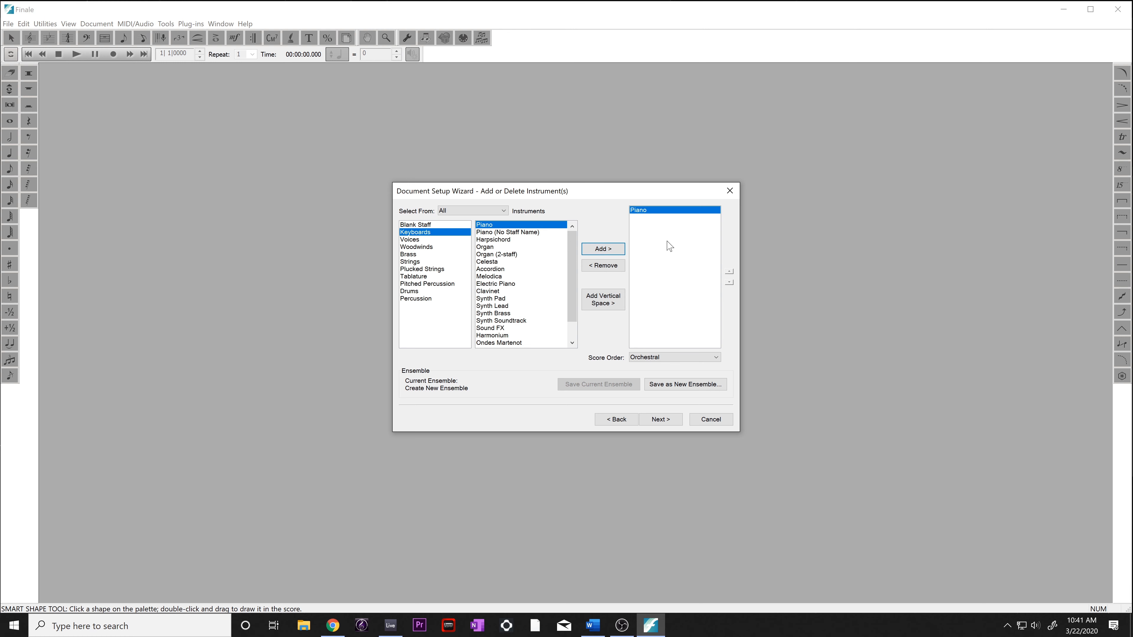
Add a Cello from the Strings family to the score's instrument list.
left_click(425, 241)
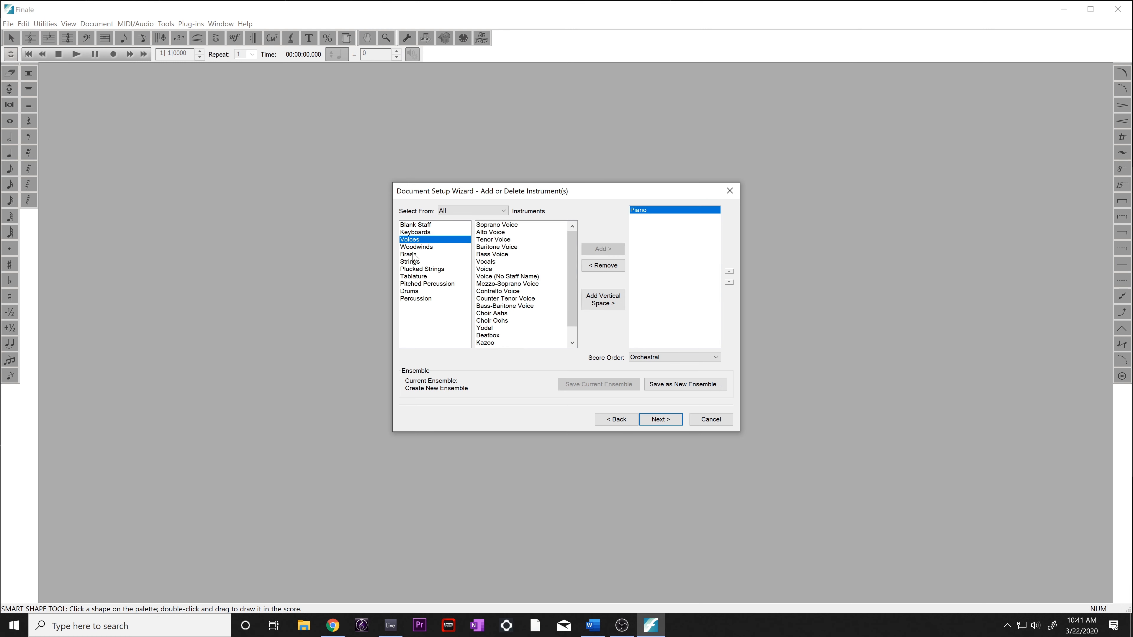
left_click(413, 261)
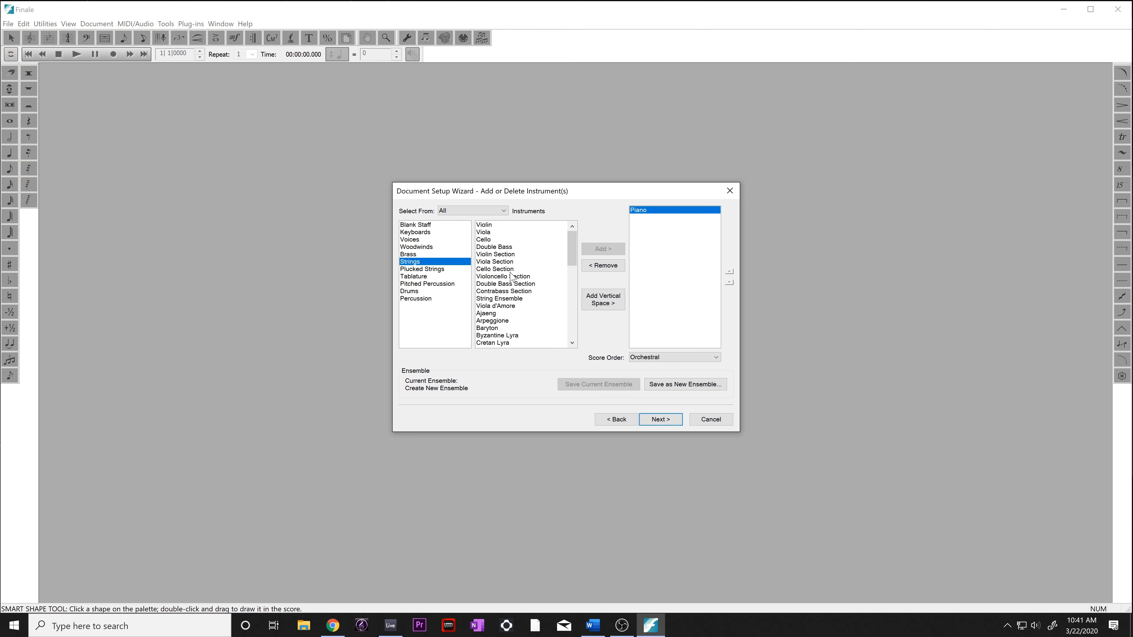
left_click(486, 239)
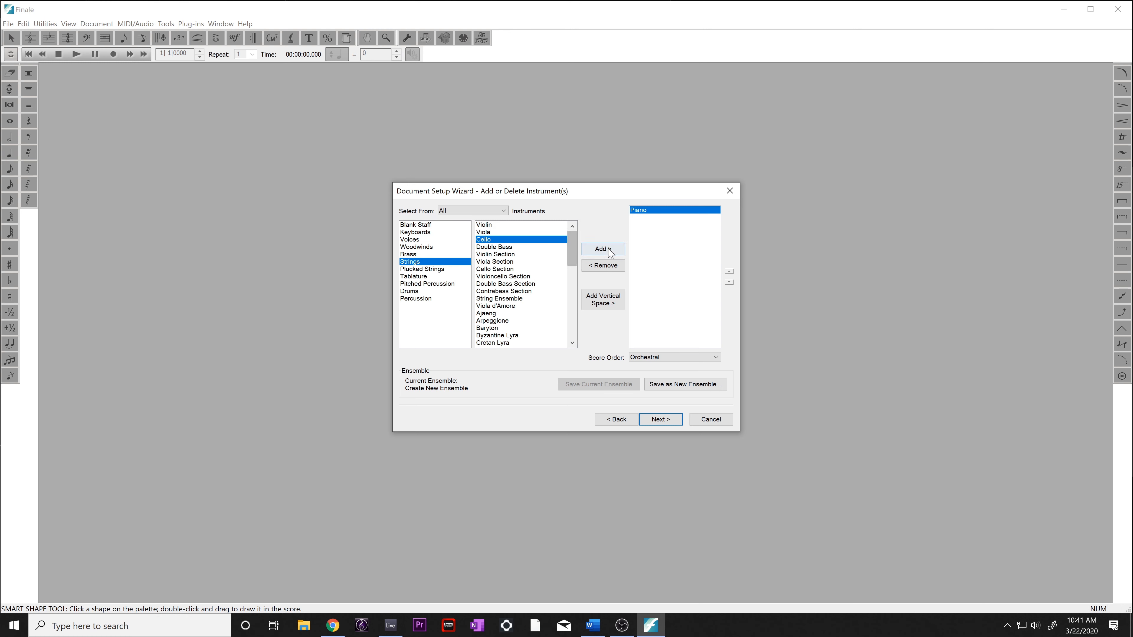
left_click(618, 254)
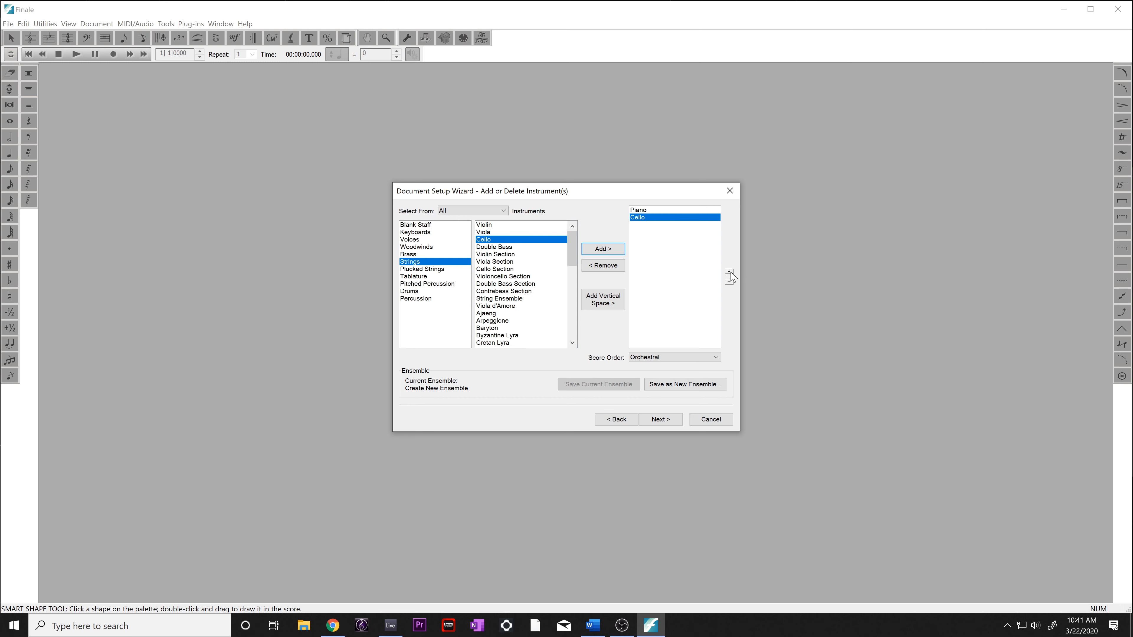
Move the Cello above the Piano in the score order and continue to the score information.
left_click(634, 218)
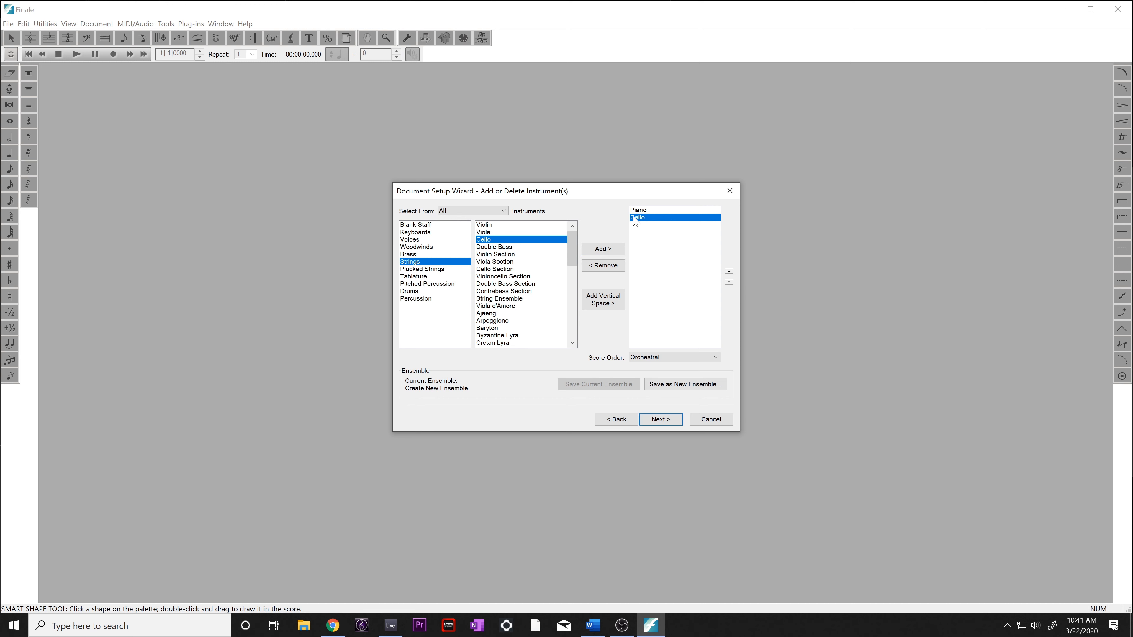
left_click(729, 271)
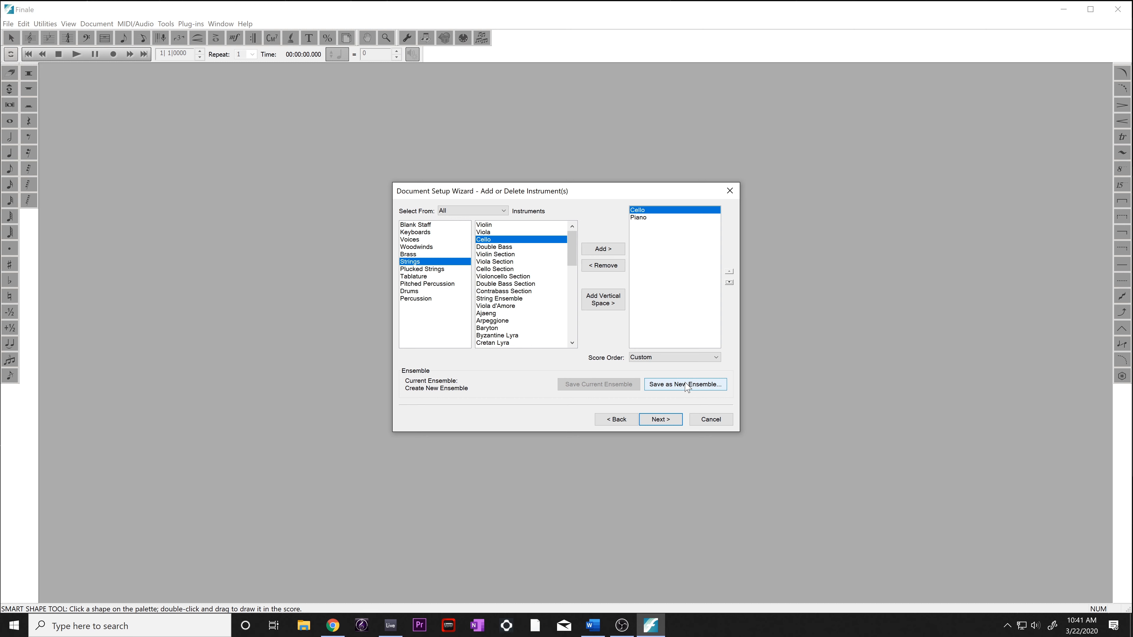
left_click(669, 422)
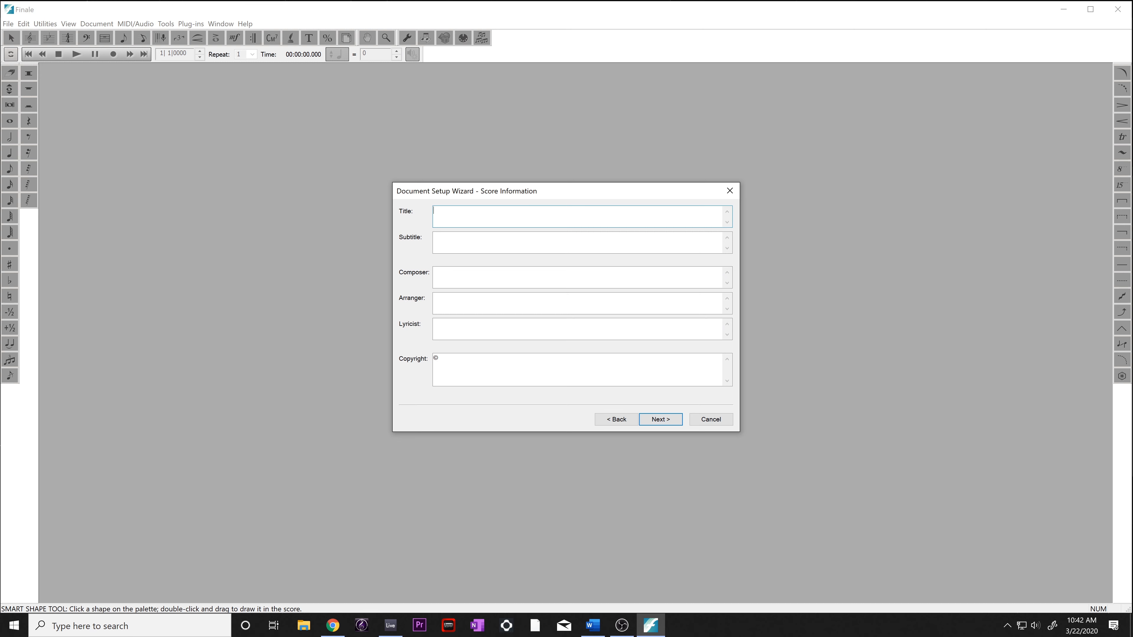
Enter "My Second Piece" as the score title and leave the subtitle empty.
type("mY sECOND")
key("ctrl+shift+Left")
key("ctrl+shift+Left")
key("ctrl+shift+Left")
key("BackSpace")
left_click(451, 240)
key("Tab")
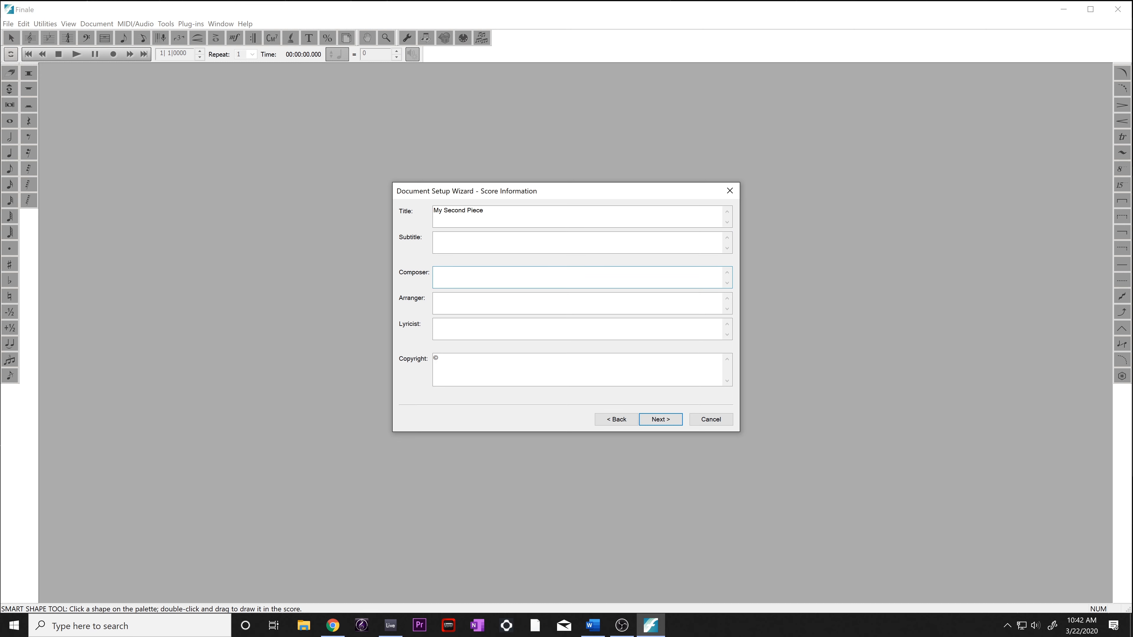
Complete the copyright line with the year 2019 and the publishing company's name, and continue to the score settings.
key("Tab")
key("Tab")
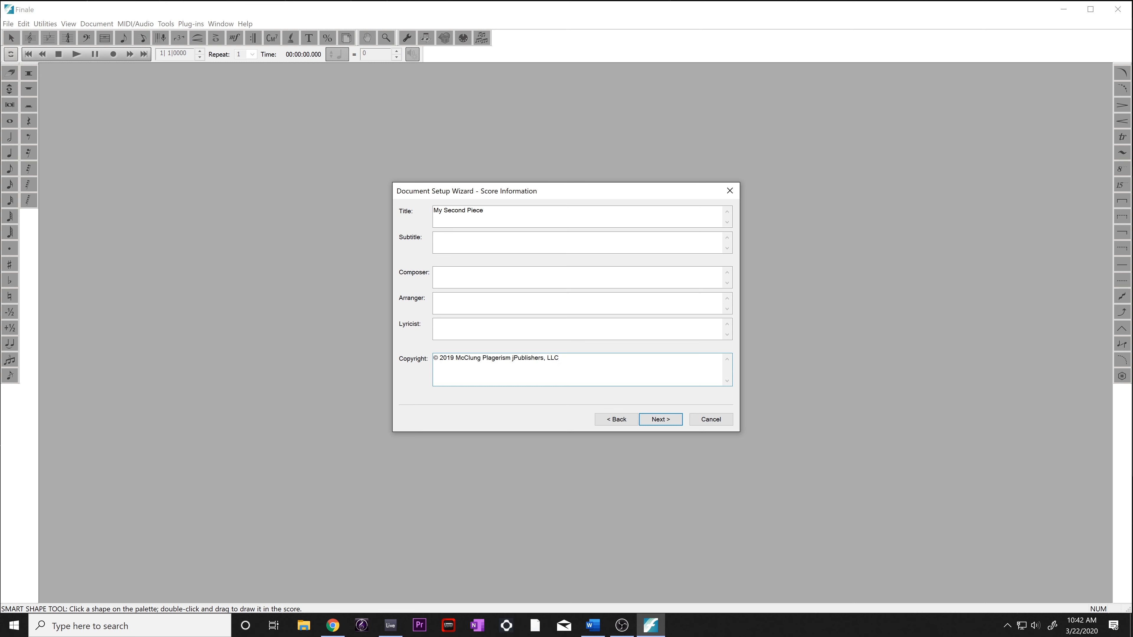
key("BackSpace")
left_click(486, 306)
left_click(671, 423)
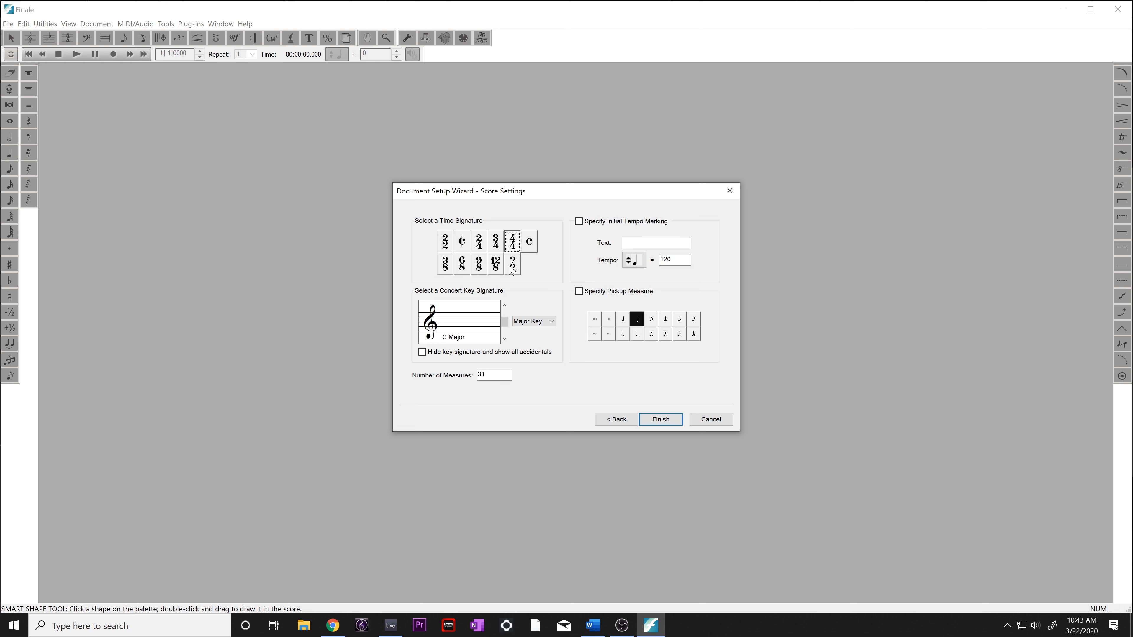
Set the time signature to 3/8 and specify an initial tempo marking of Allegretto, eighth note = 172.
left_click(447, 268)
left_click(581, 223)
left_click(641, 243)
type("Allegretto")
left_click(633, 265)
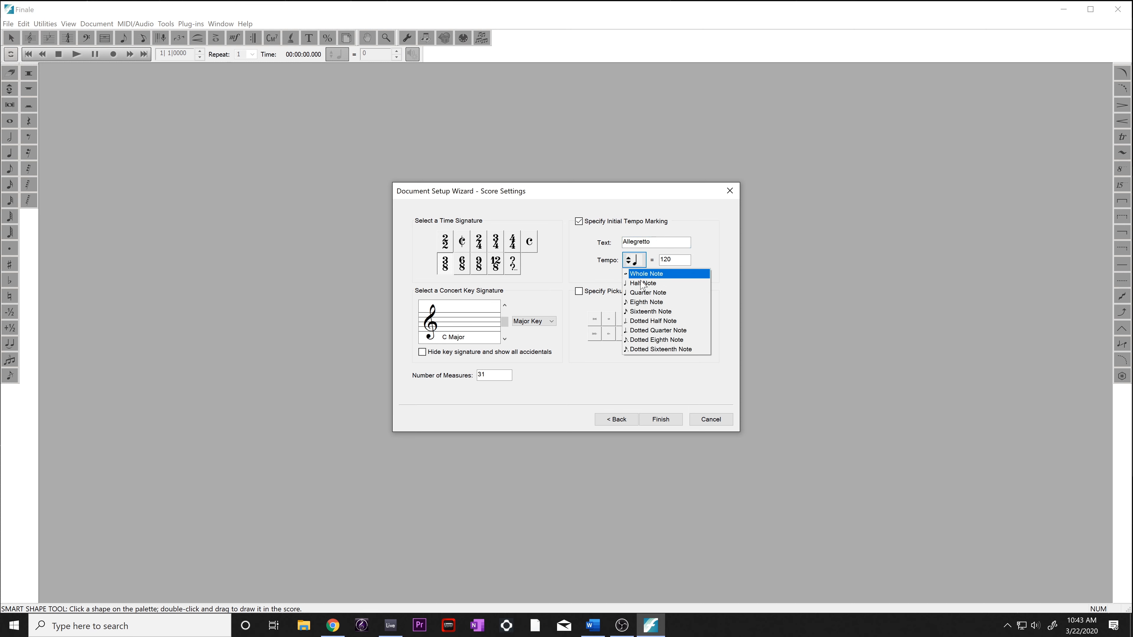
left_click(659, 302)
left_click(675, 260)
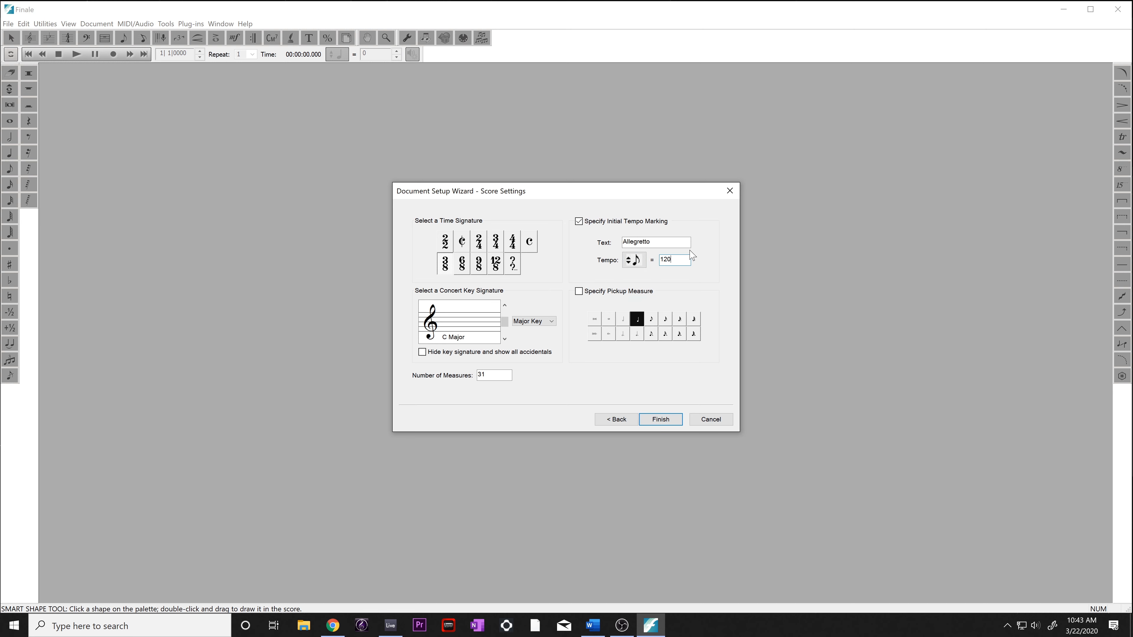
key("BackSpace")
type("72")
Specify an eighth-note pickup measure, finish the document setup and decline reassigning the missing instrument sounds.
left_click(579, 292)
left_click(651, 320)
left_click(669, 421)
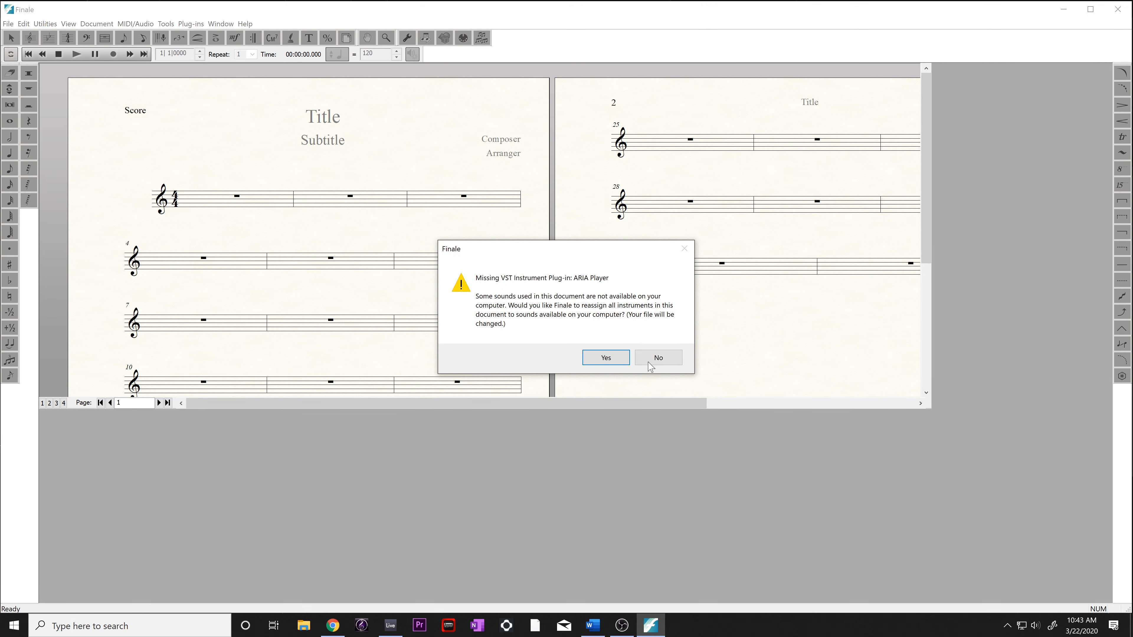
left_click(658, 358)
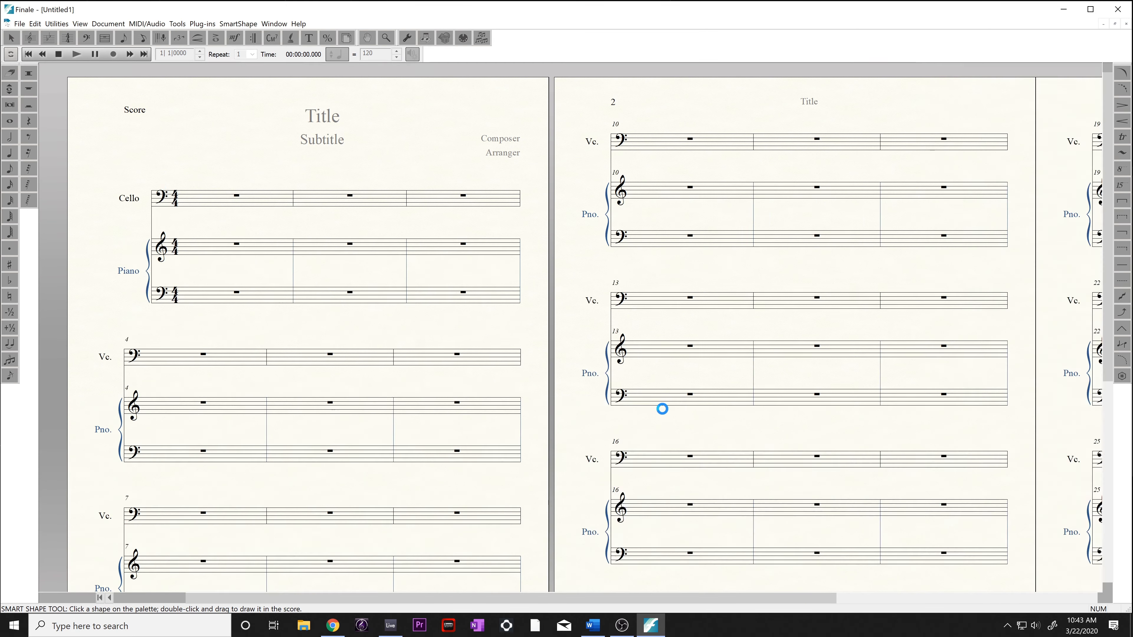
Enter eight sixteenth-note entries in the cello staff with Speedy Entry, filling the pickup measure and the first full measure.
scroll(323, 321, "down", 3)
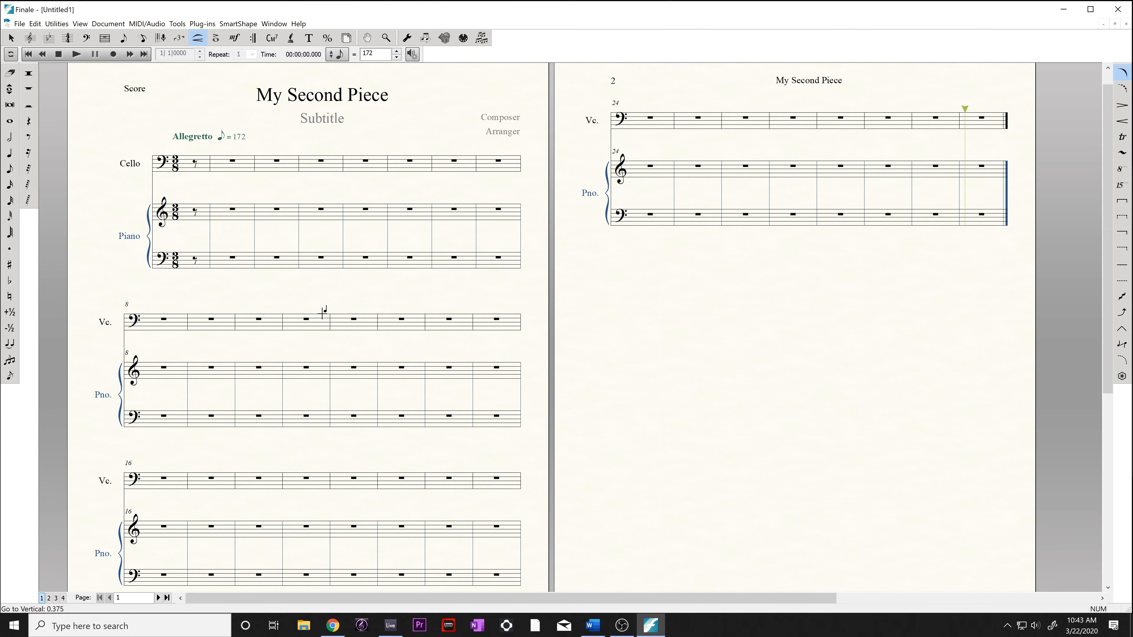
scroll(326, 335, "up", 3)
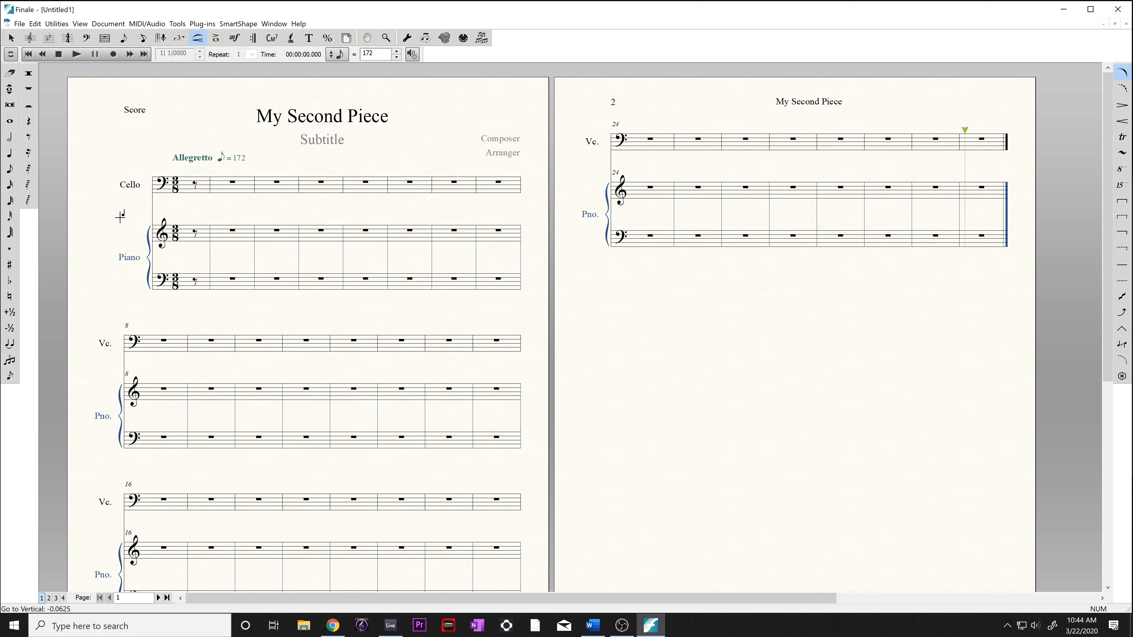
left_click(144, 39)
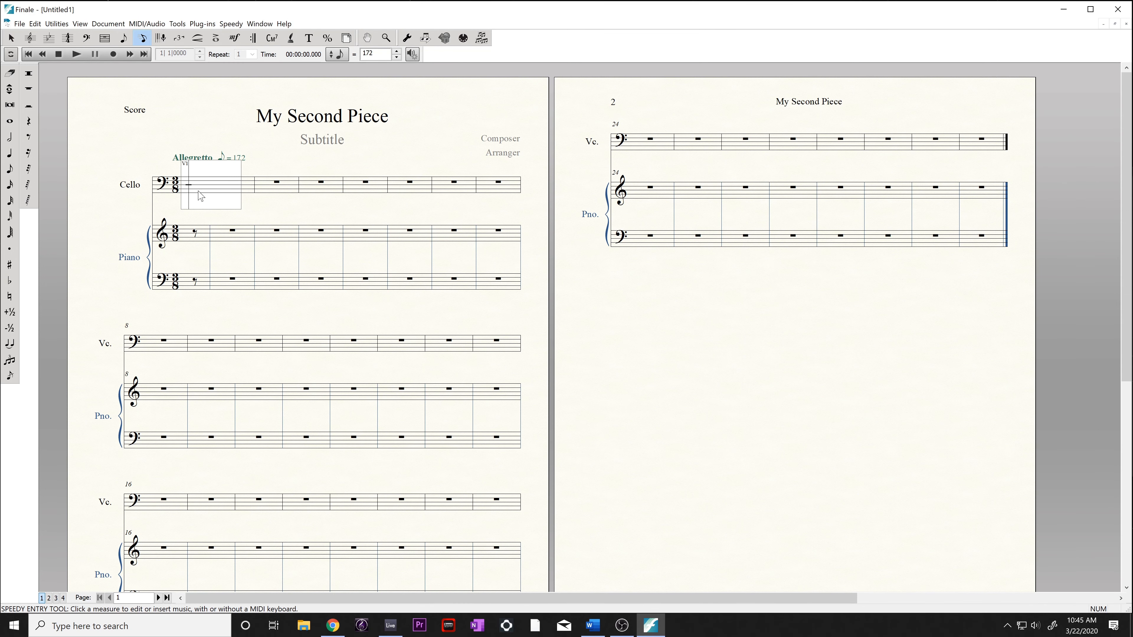
key("3")
key("3")
key("3")
key("3")
key("3")
key("3")
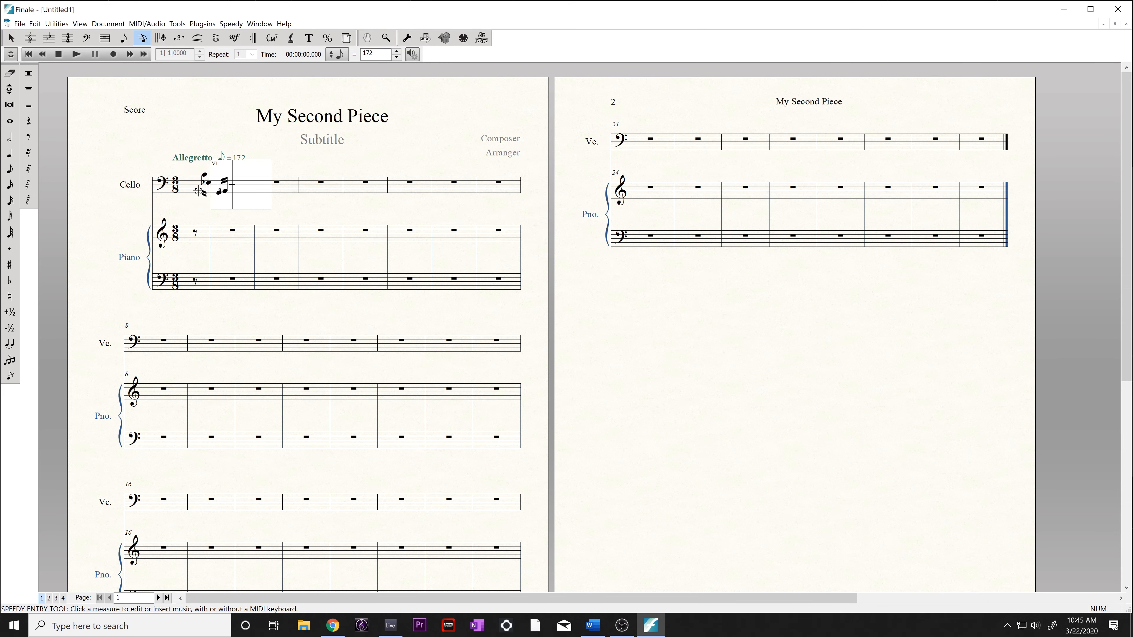
key("3")
key("3")
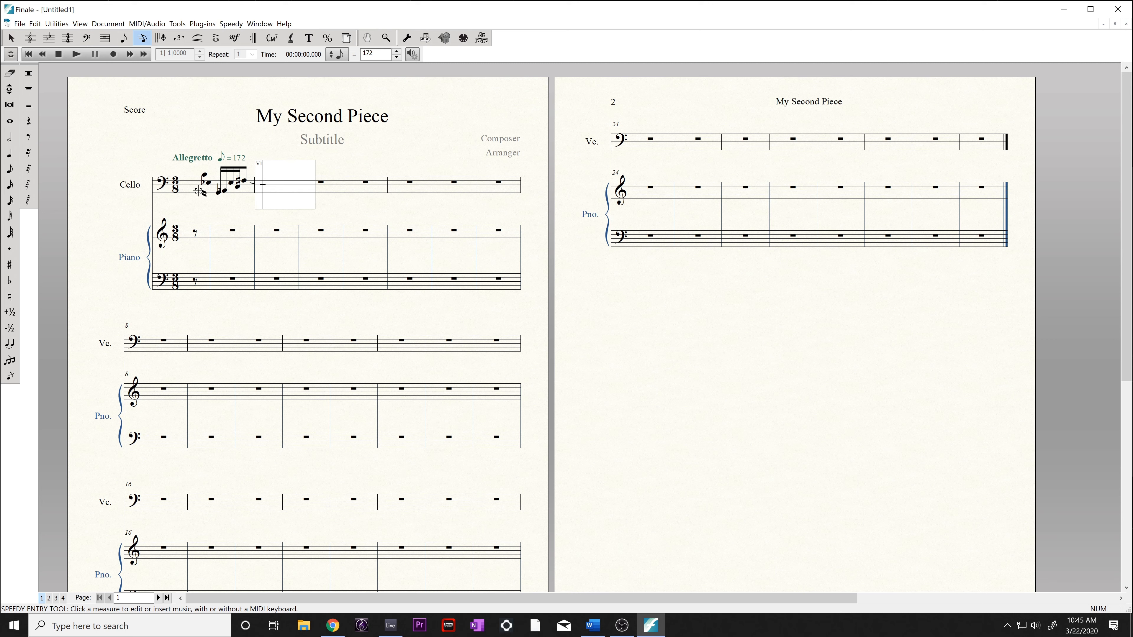
Fill cello measure 2 with an eighth, two sixteenths and an eighth, and tie the last note over the barline.
key("4")
key("3")
key("3")
key("4")
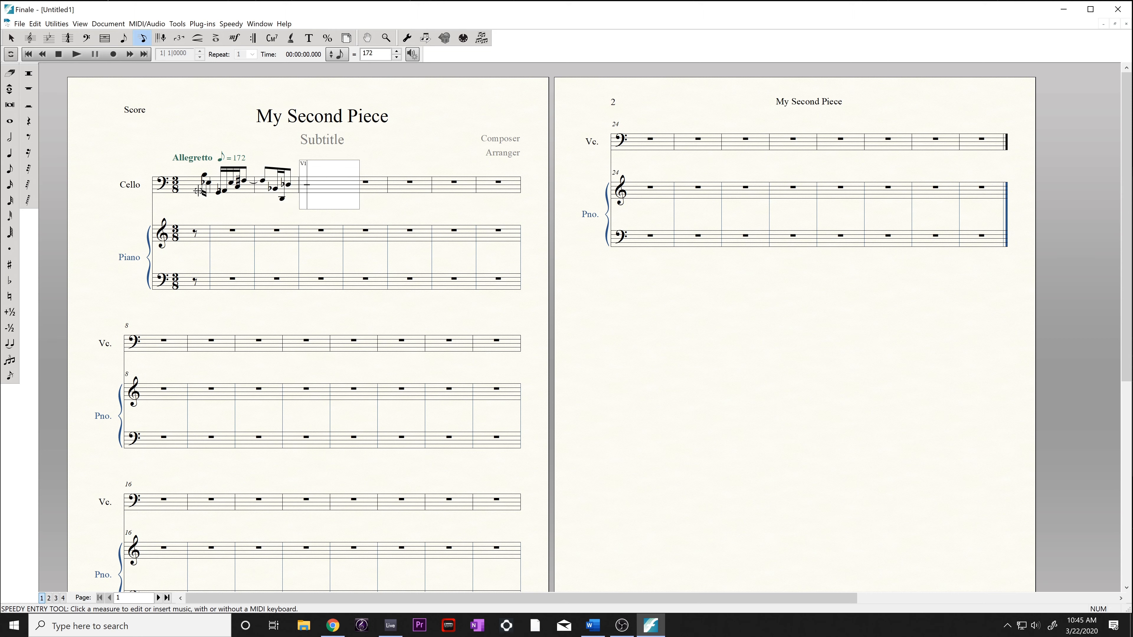
key("equal")
Fill cello measure 3 with eighth and sixteenth notes, and tie the last note into measure 4.
key("4")
key("3")
key("3")
key("3")
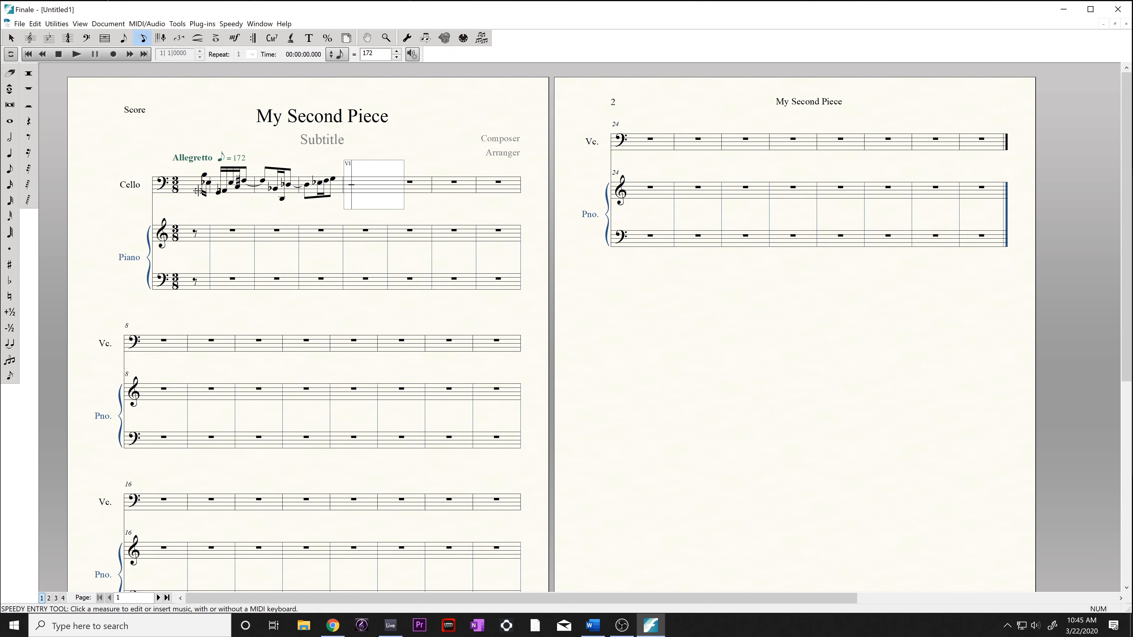
key("equal")
Enter an eighth and four sixteenths in cello measure 4 and a dotted quarter note in measure 5, and finish the entry.
key("4")
key("3")
key("3")
key("3")
key("3")
key("5")
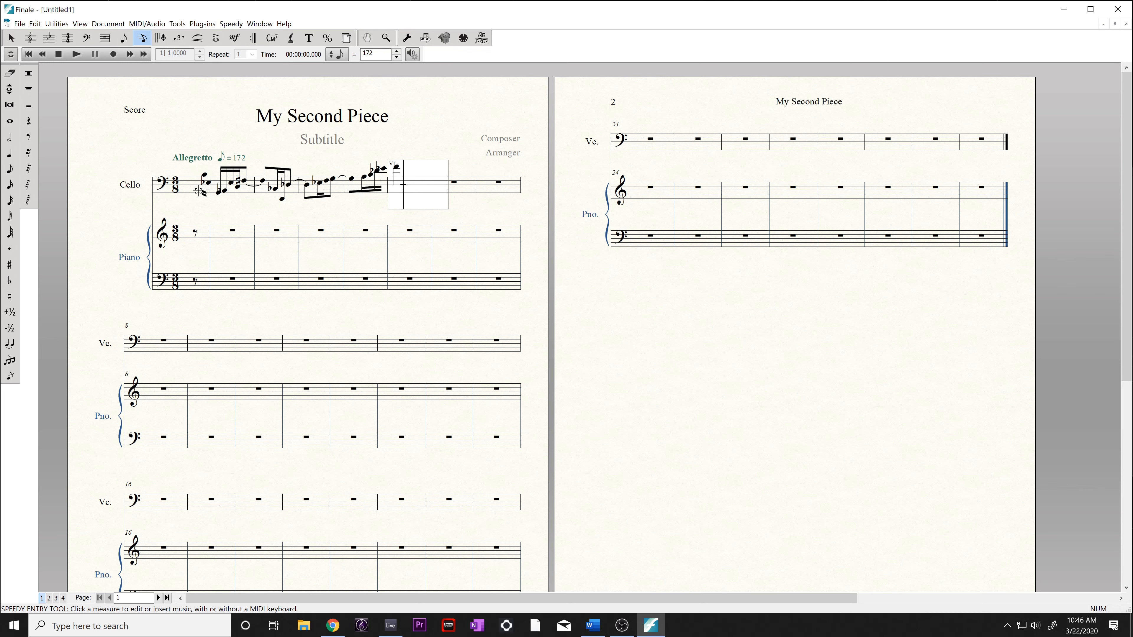
key("period")
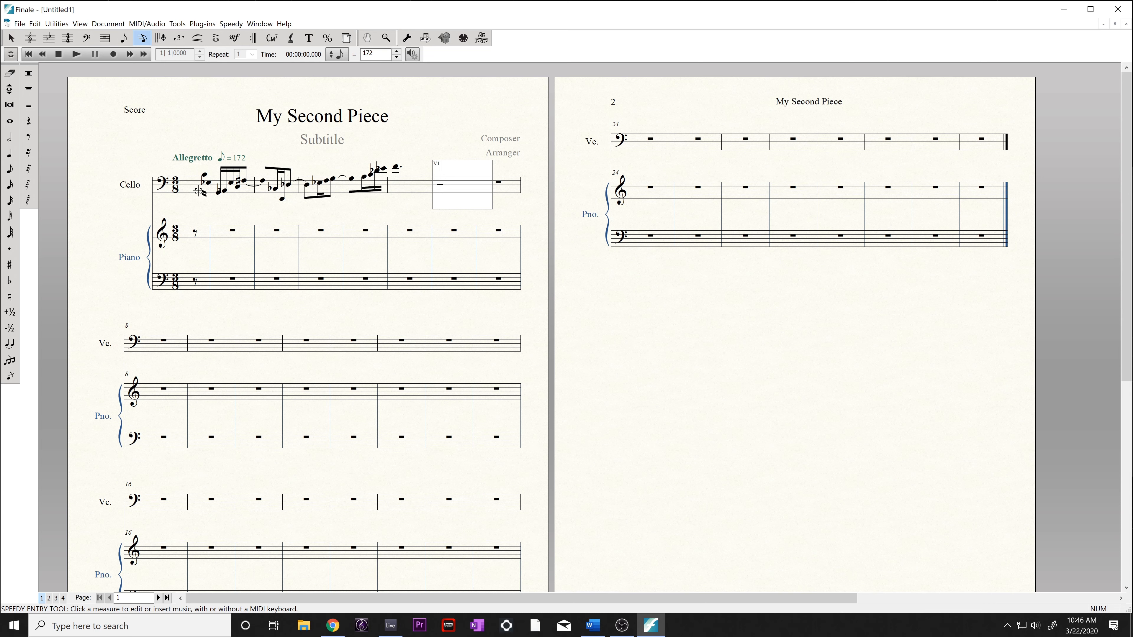
key("0")
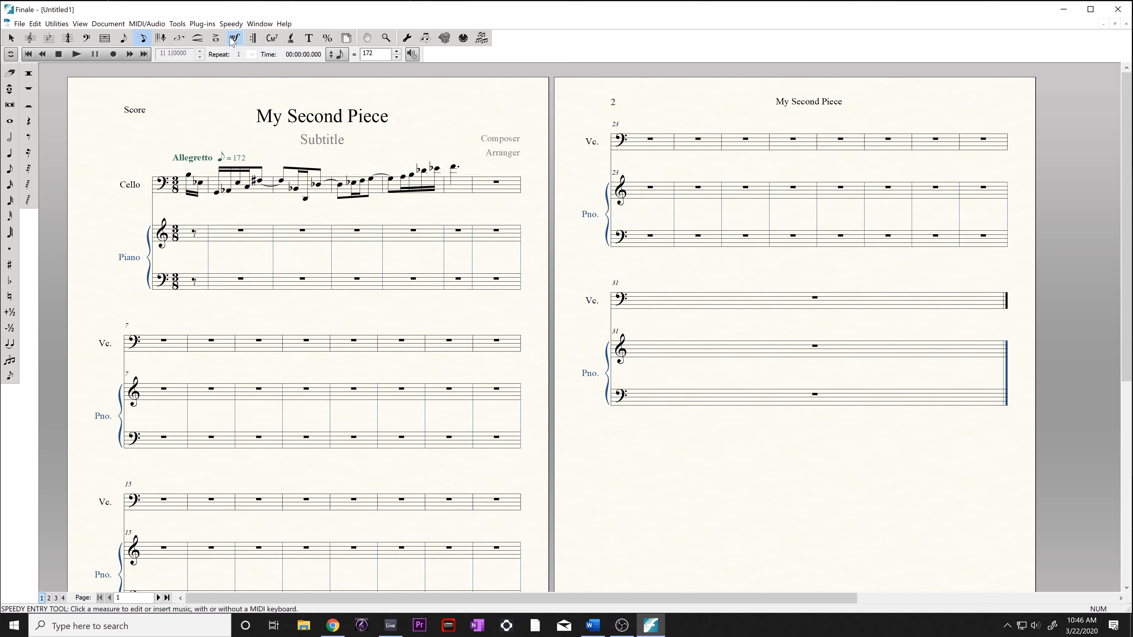
Change the cello to tenor clef from partway through measure 4 to the next clef change.
left_click(92, 40)
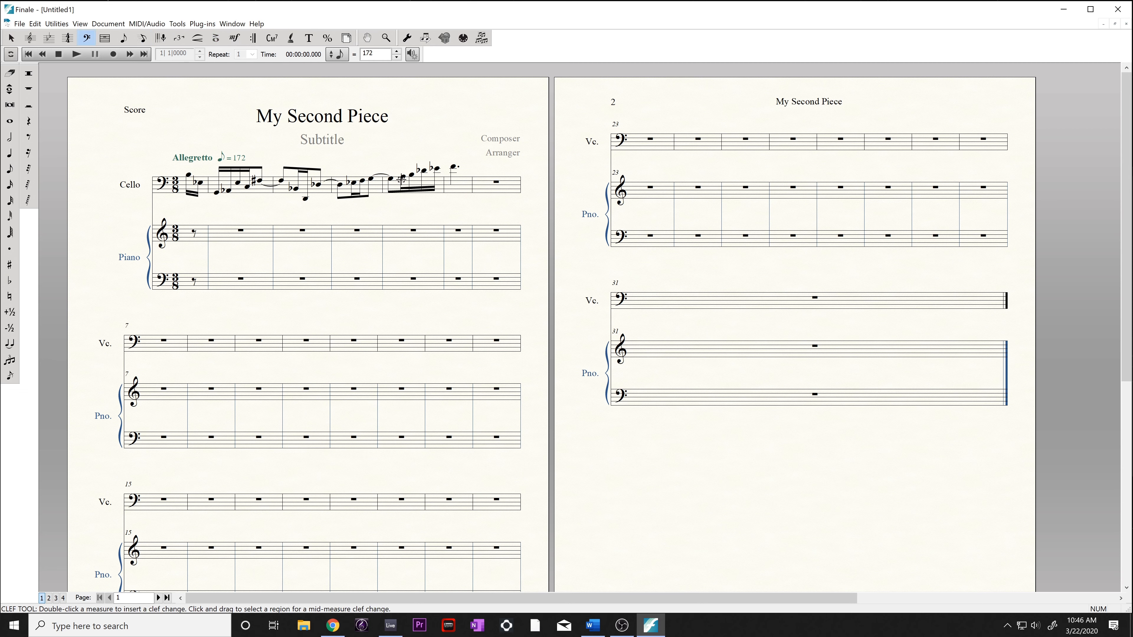
left_click_drag(398, 155, 473, 207)
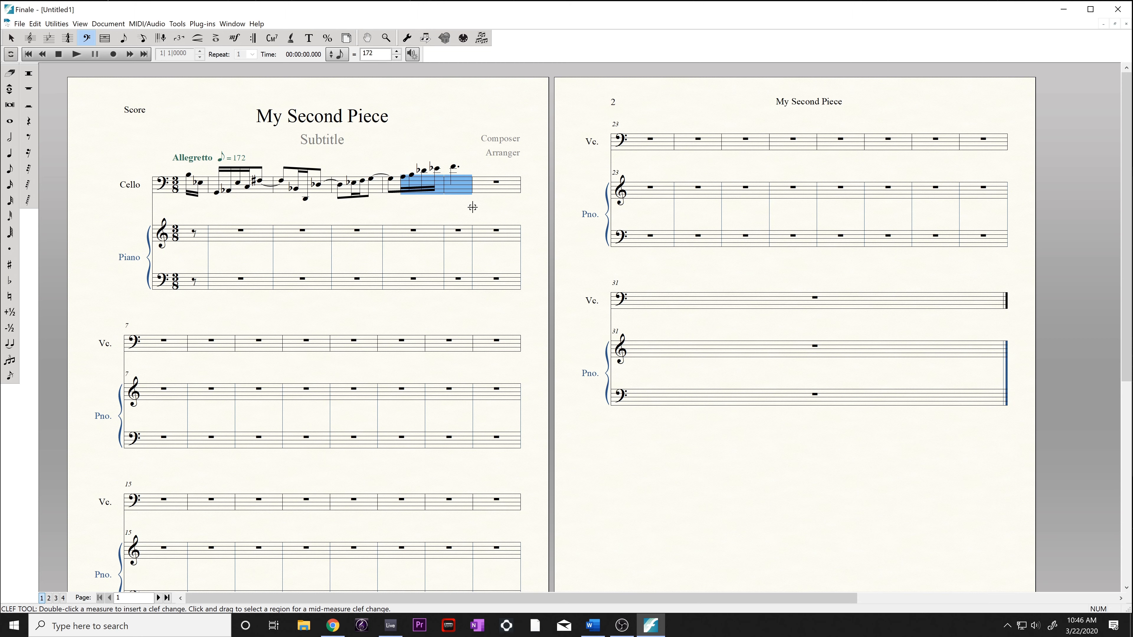
double_click(408, 181)
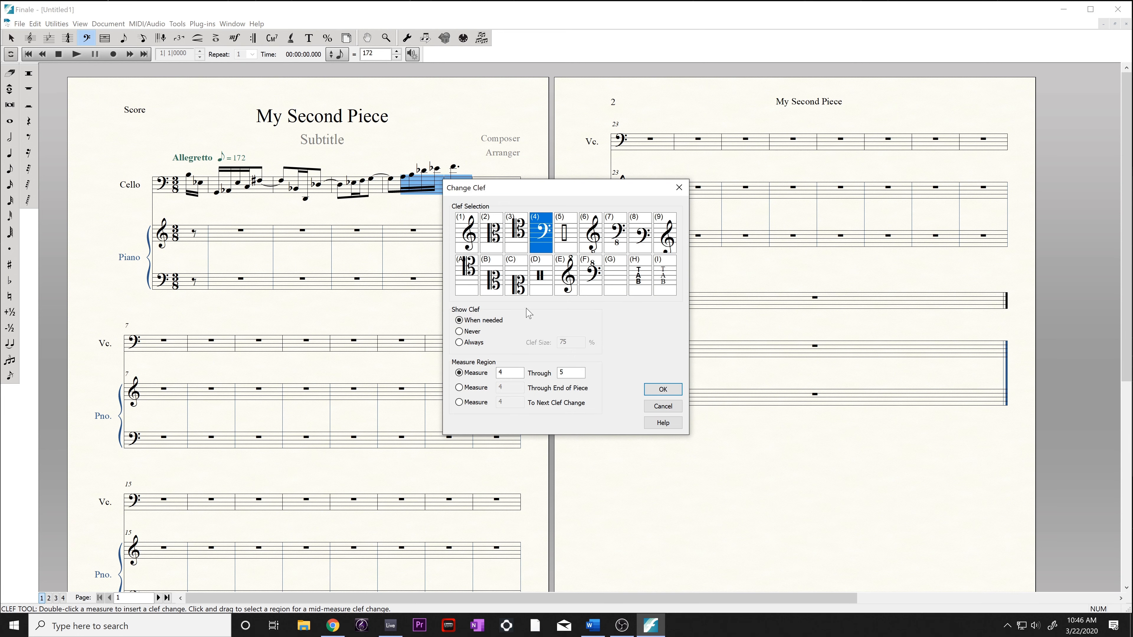
left_click(523, 236)
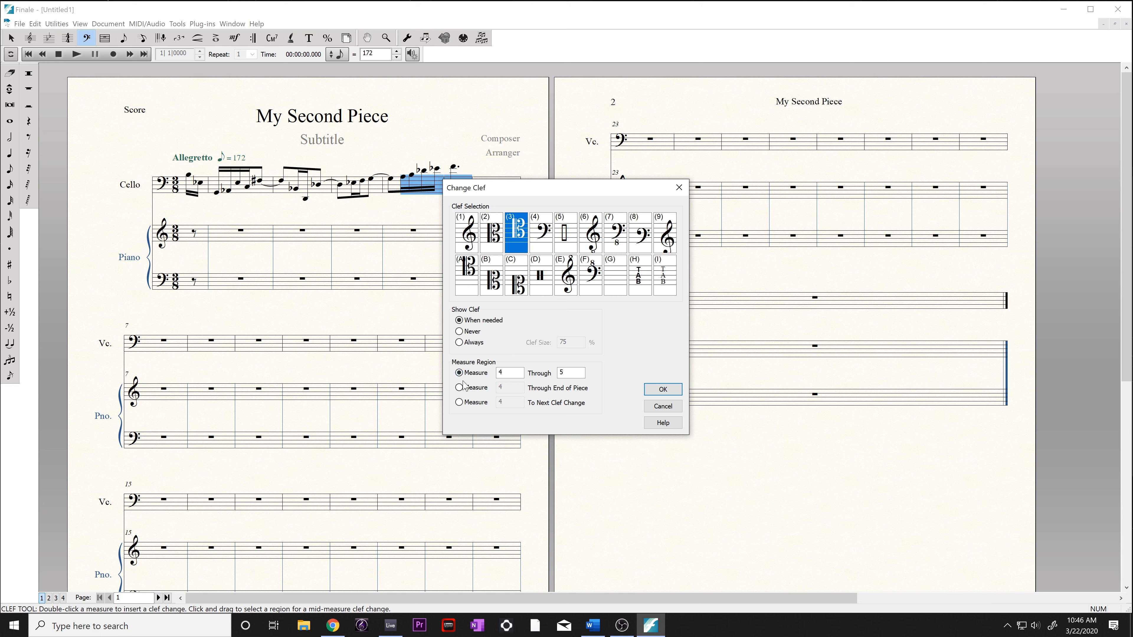
left_click(461, 402)
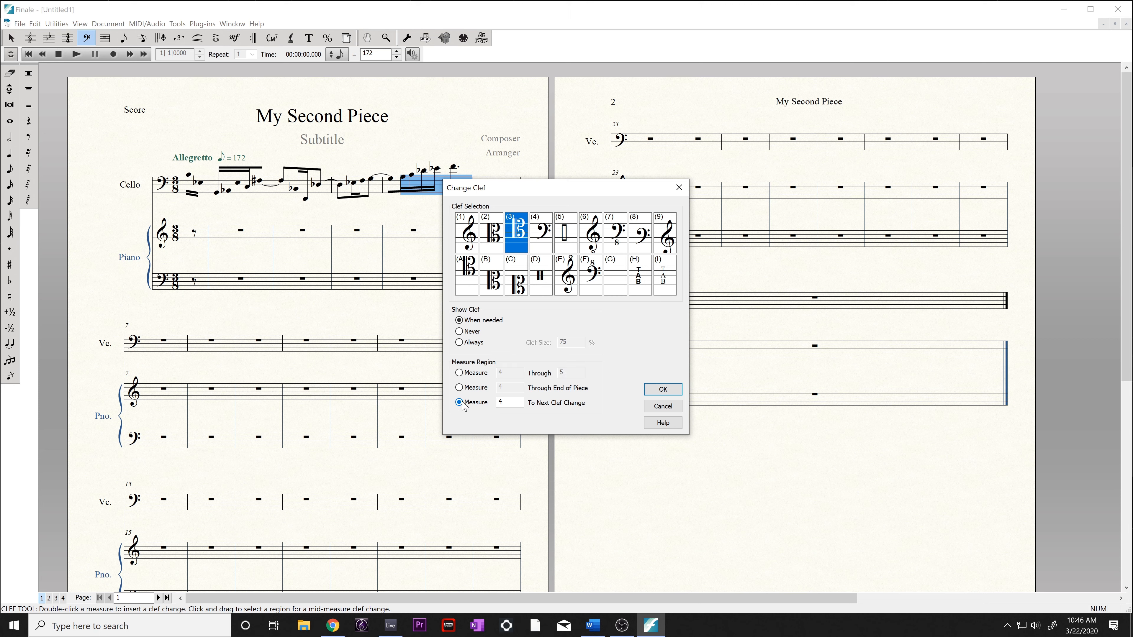
left_click(662, 397)
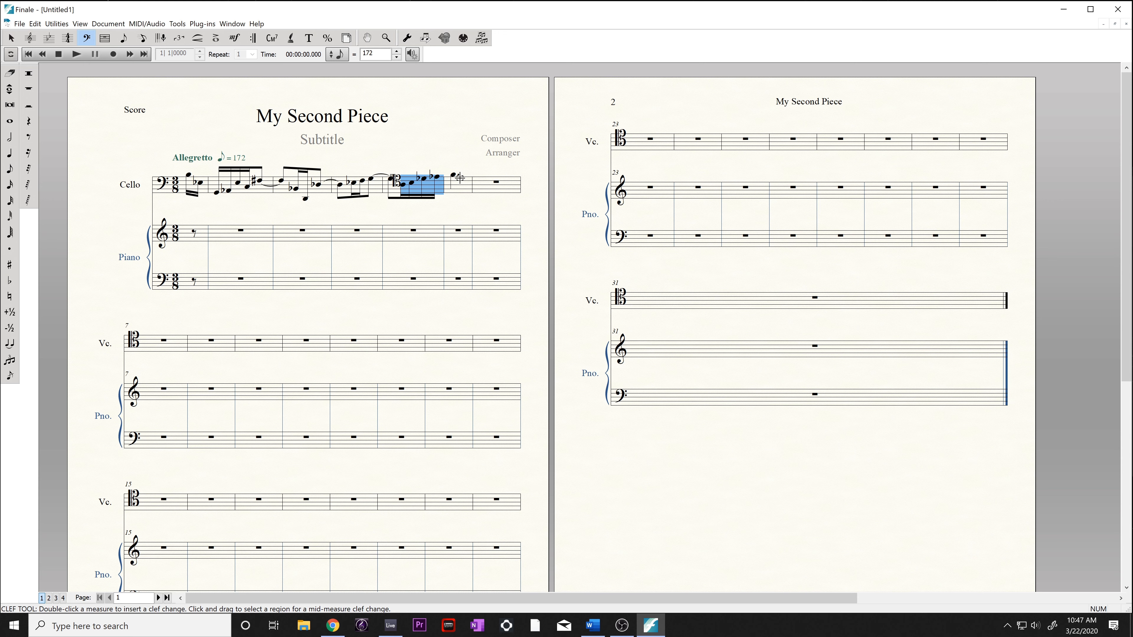
Fill cello measure 6 with an eighth note tied from the previous measure and four sixteenths, using Speedy Entry.
left_click(143, 39)
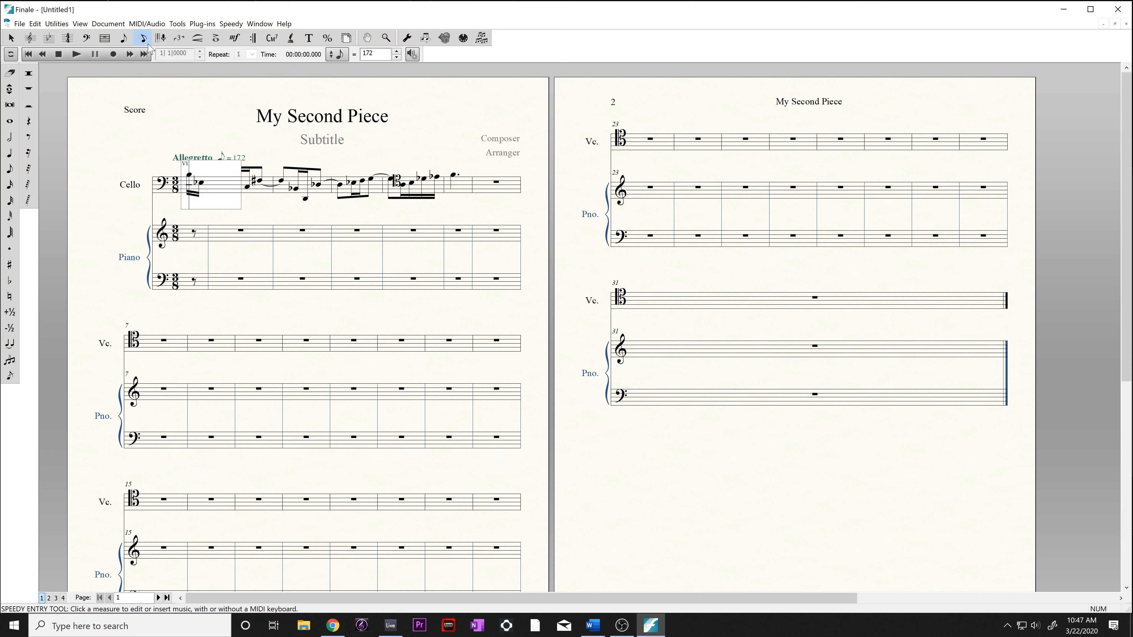
left_click(484, 188)
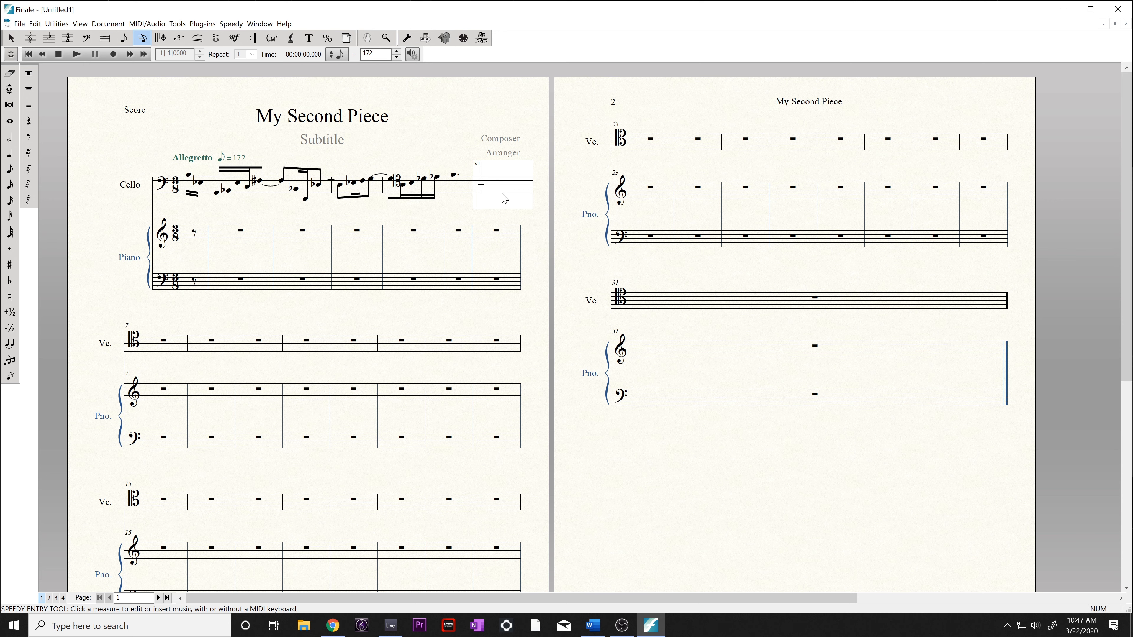
key("4")
key("ctrl+z")
key("4")
key("ctrl+=")
key("3")
key("3")
key("3")
key("3")
key("3")
key("3")
key("3")
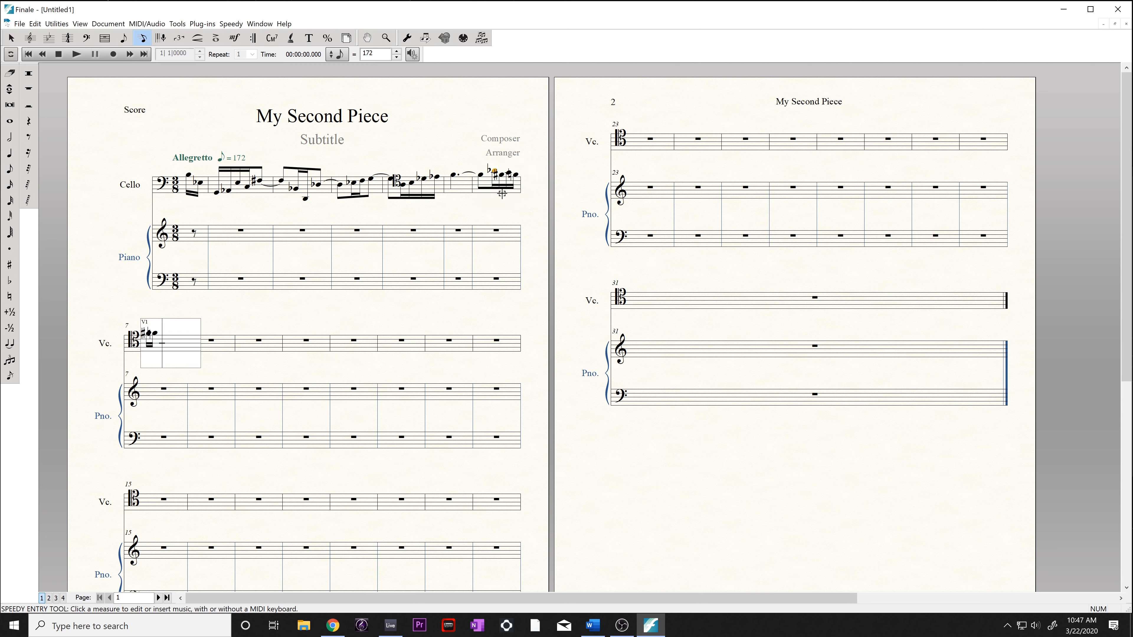
key("BackSpace")
key("BackSpace")
key("BackSpace")
Fill cello measure 7 with four sixteenth notes followed by an eighth note.
key("3")
key("3")
key("3")
key("3")
key("4")
key("4")
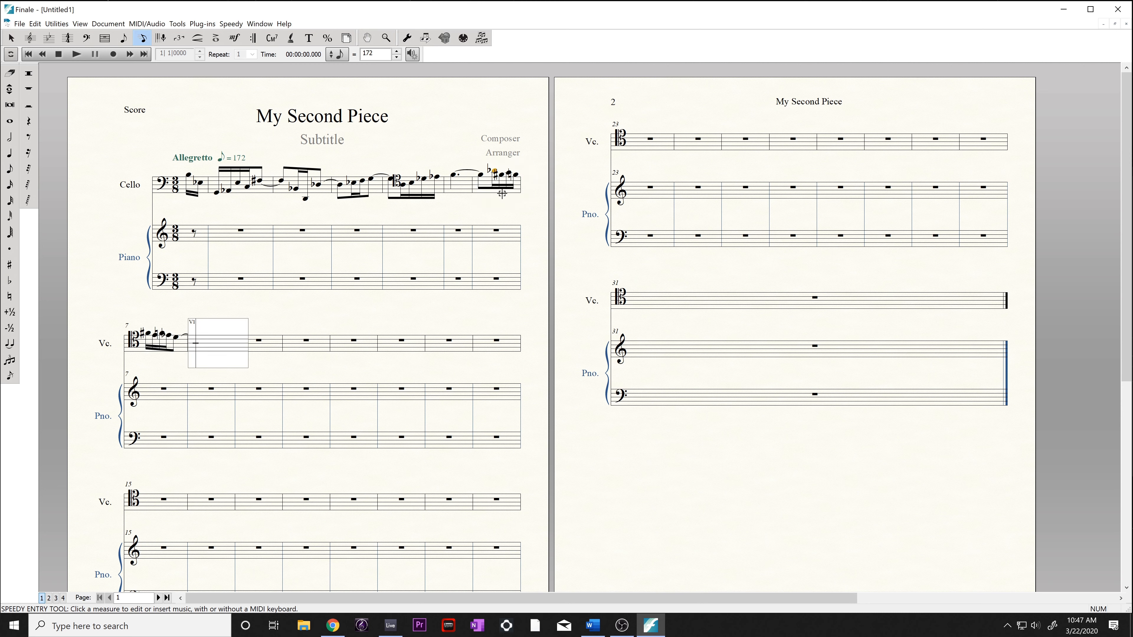
Add the tie across the barline and fill cello measure 8 with an eighth note and sixteenths.
key("ctrl+=")
key("4")
key("3")
key("3")
key("3")
key("3")
Fill cello measure 9 with two pairs of sixteenth-note double stops, each pair followed by a sixteenth rest.
key("3")
key("3")
key("3")
key("3")
key("3")
key("3")
Fill cello measures 10 and 11 with short double stops and rests, tying the double stop across the barline.
key("3")
key("4")
key("3")
key("3")
key("ctrl+=")
key("3")
key("3")
key("3")
key("4")
Enter a dotted quarter note in cello measure 12, tied to an eighth in measure 13 that is followed by two eighth rests.
key("5")
key("period")
key("4")
key("ctrl+=")
key("4")
key("4")
Delete all empty measures from measure 14 through the end of the score.
left_click(12, 38)
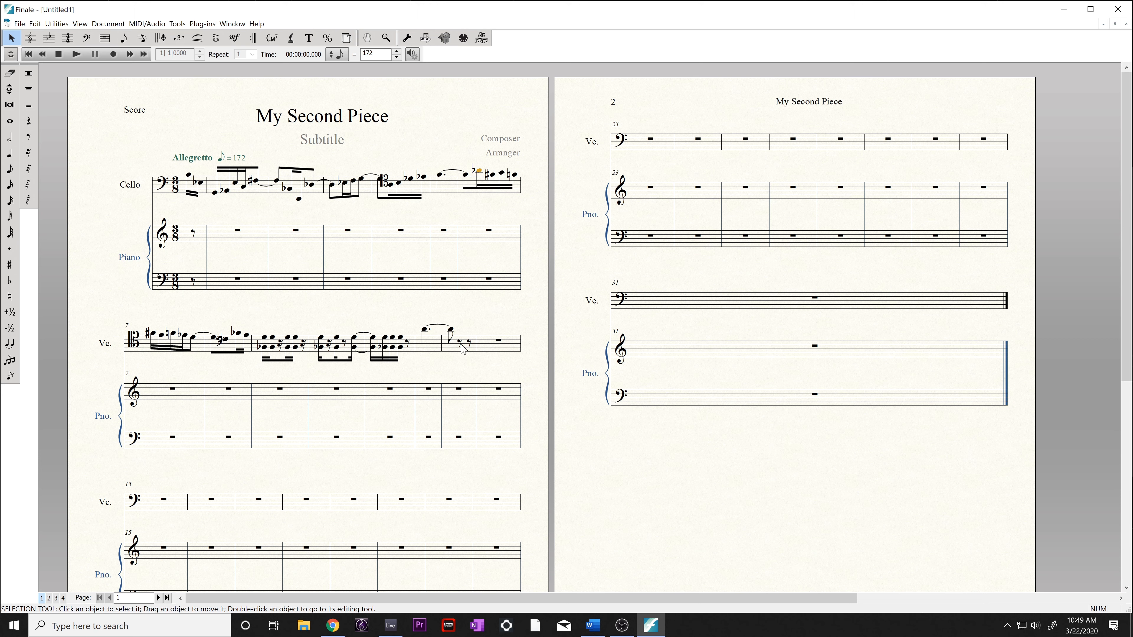
left_click(495, 347)
left_click(981, 396, "shift")
right_click(506, 343)
left_click(570, 250)
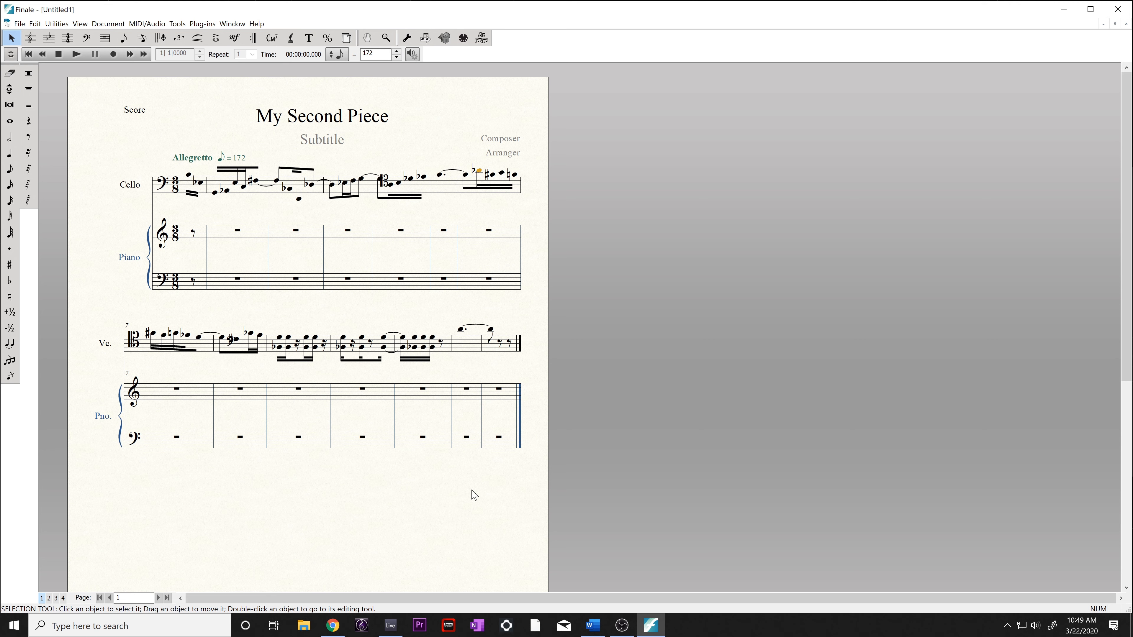
Enter six ascending sixteenth notes in the piano's lower staff at measure 5 with Speedy Entry.
left_click(142, 38)
left_click(444, 281)
key("3")
key("3")
key("3")
key("3")
key("3")
key("3")
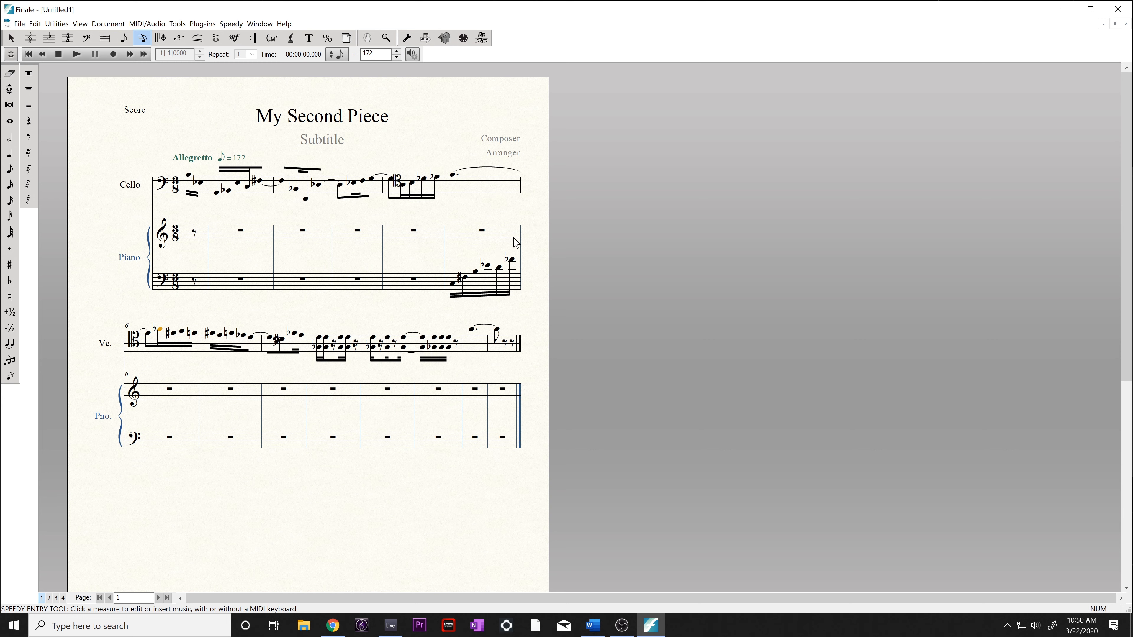
Move the last three notes of the piano's measure 5 run to the upper staff with the Note Mover's Cross Staff option.
left_click(426, 38)
left_click(484, 281)
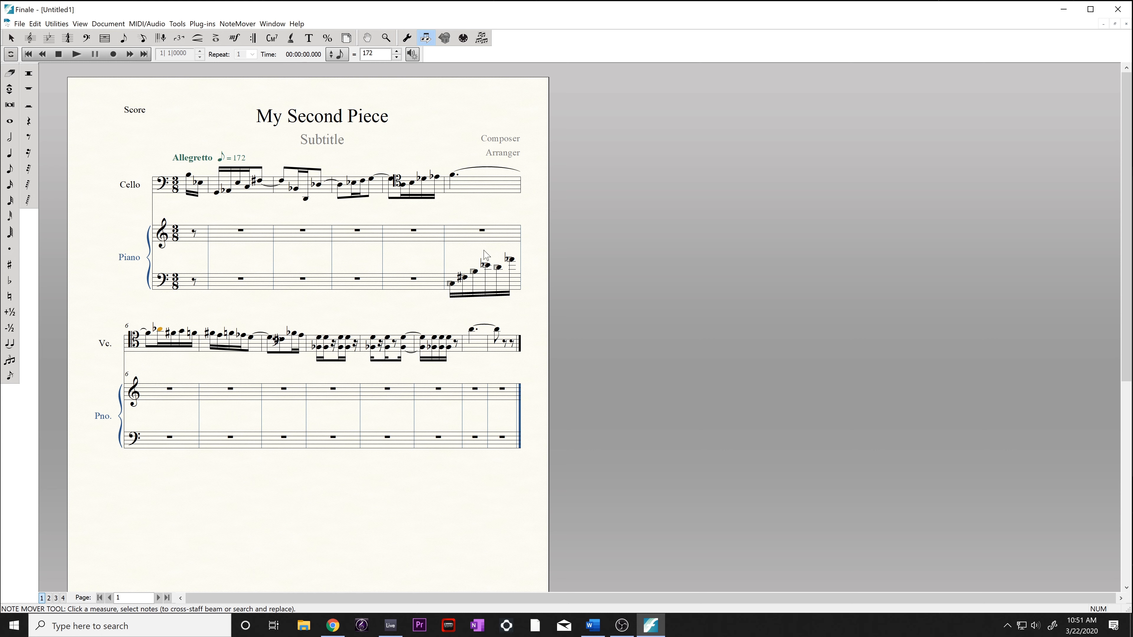
left_click_drag(481, 252, 516, 287)
left_click_drag(488, 270, 488, 242)
left_click(238, 24)
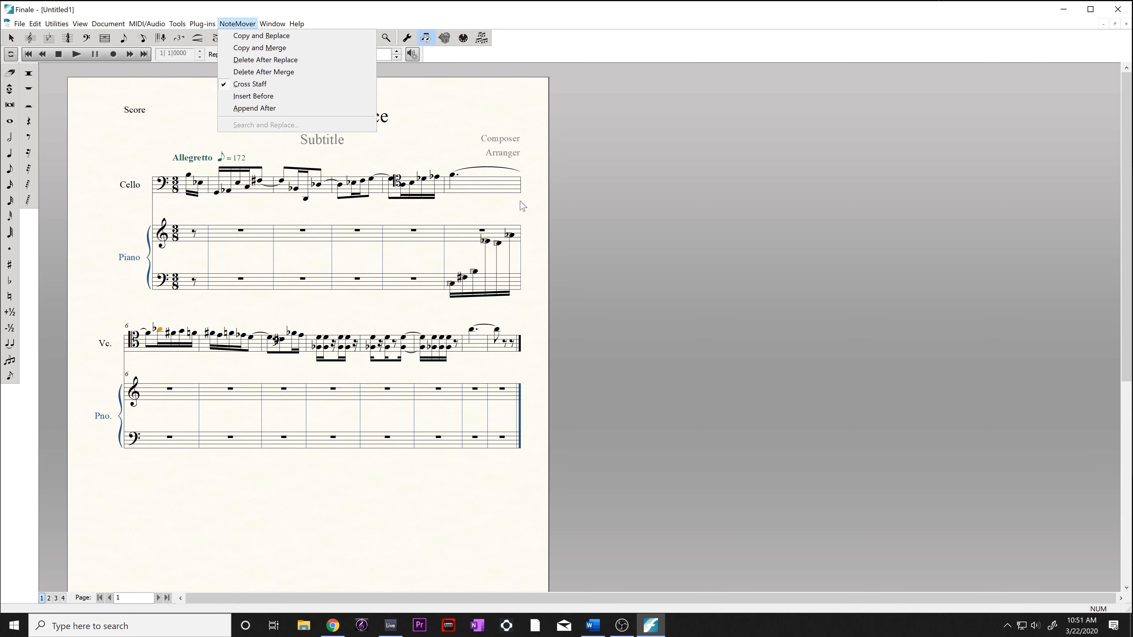
left_click(499, 202)
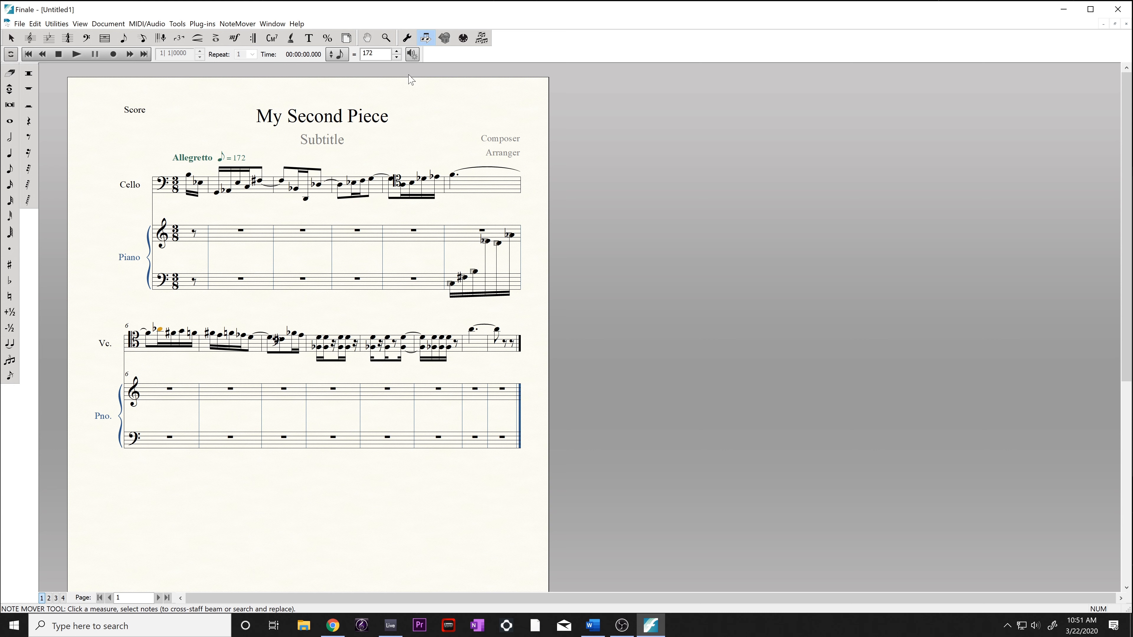
Raise the beam of the piano's measure 5 run between the two staves with the Beam Angle tool.
left_click(407, 38)
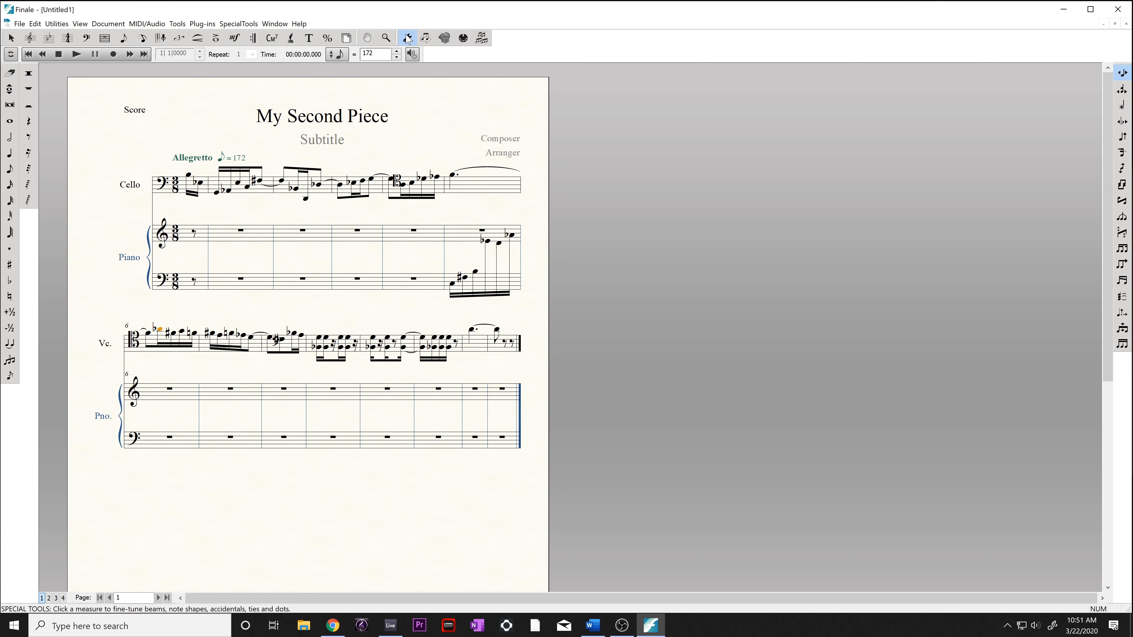
left_click(1122, 232)
left_click(481, 282)
left_click_drag(450, 298, 450, 264)
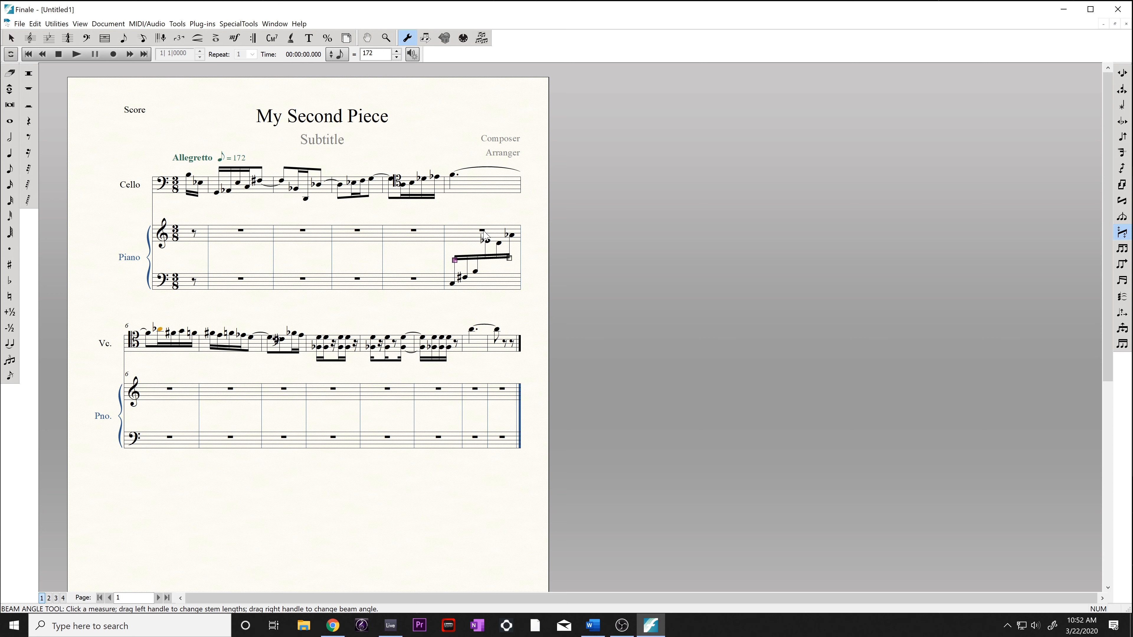
Replace the default rest in the piano's upper staff at measure 5 with a hidden dotted quarter rest using Speedy Entry.
left_click(7, 41)
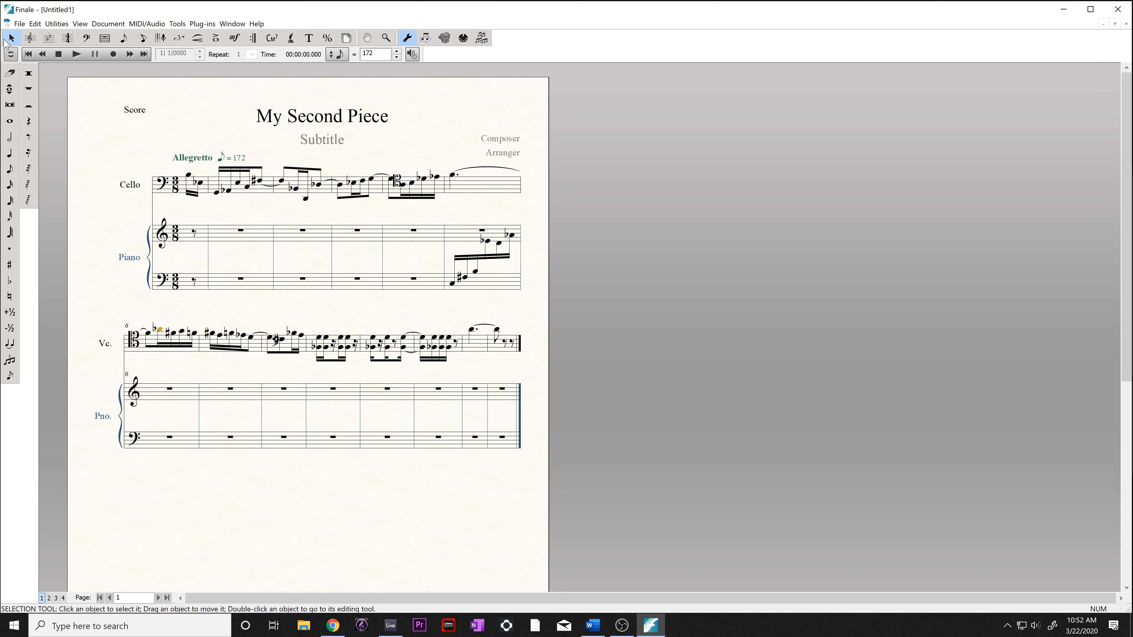
left_click(492, 232)
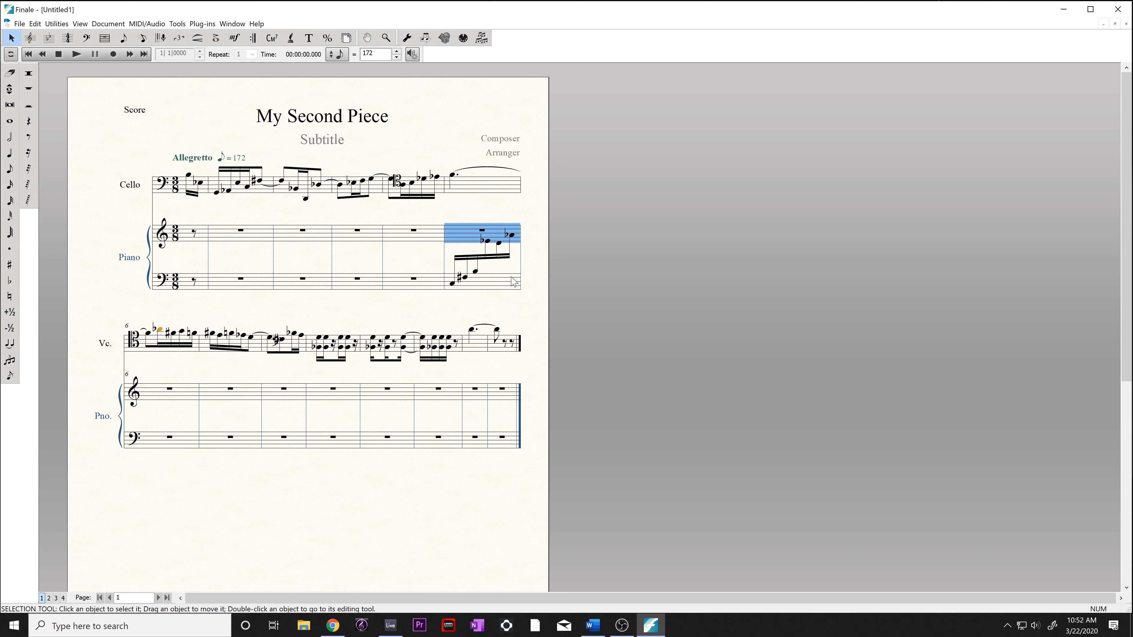
left_click(143, 38)
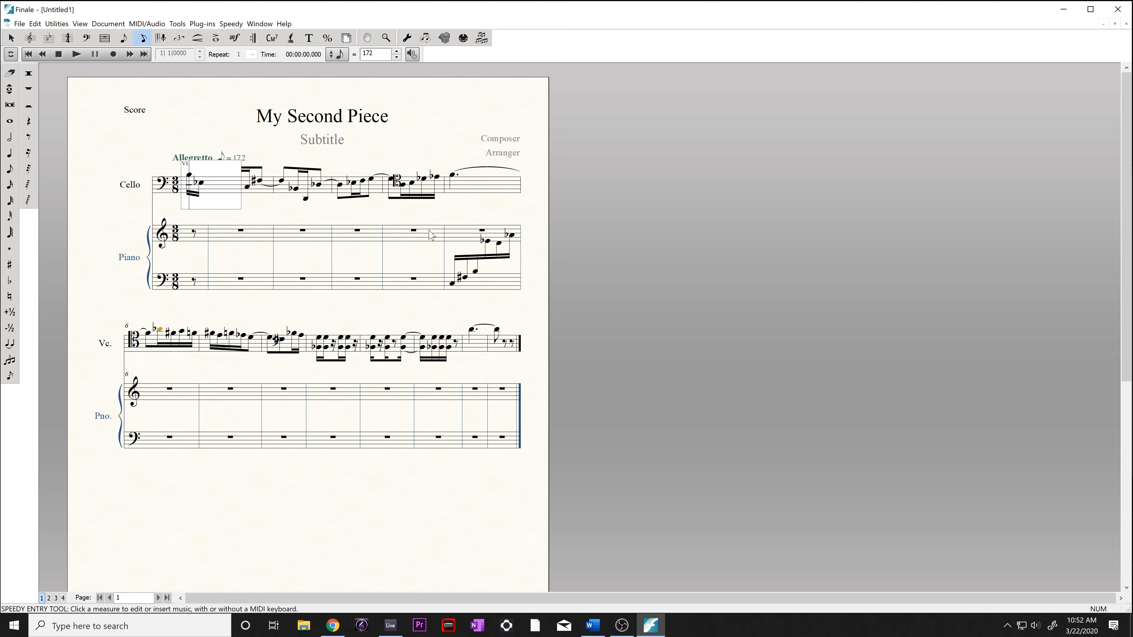
left_click(460, 236)
key("Right")
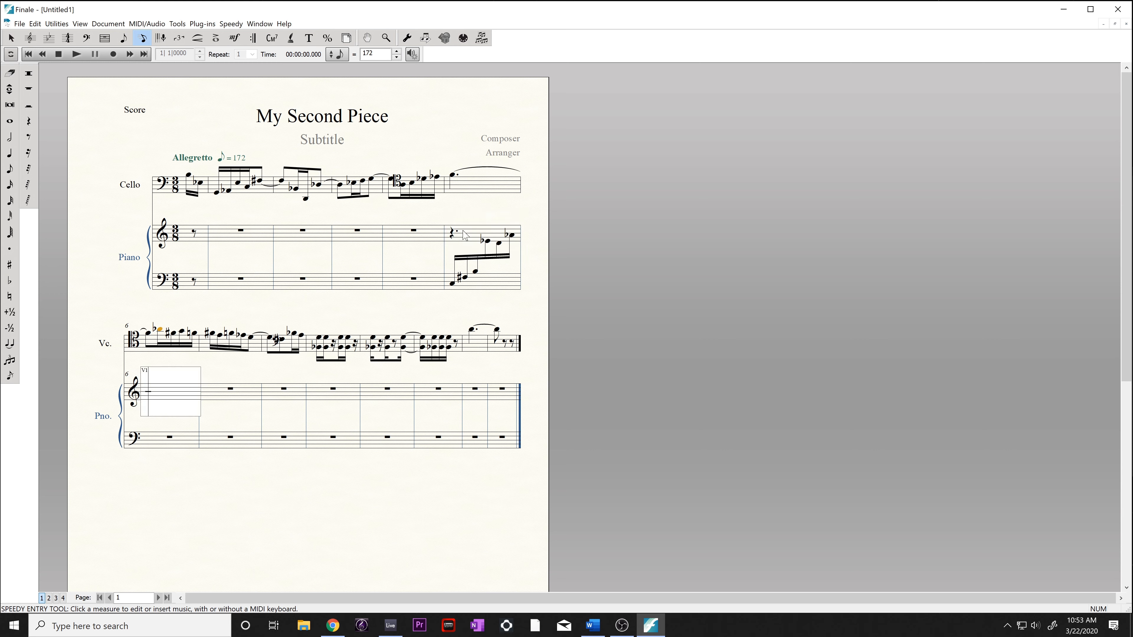
left_click(462, 233)
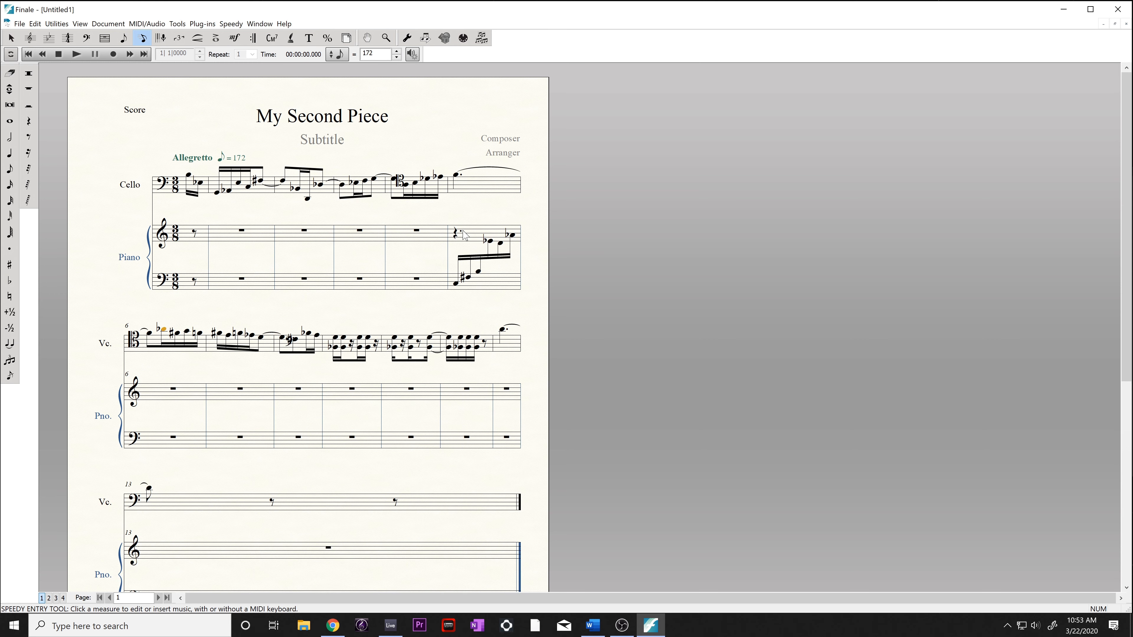
key("h")
key("0")
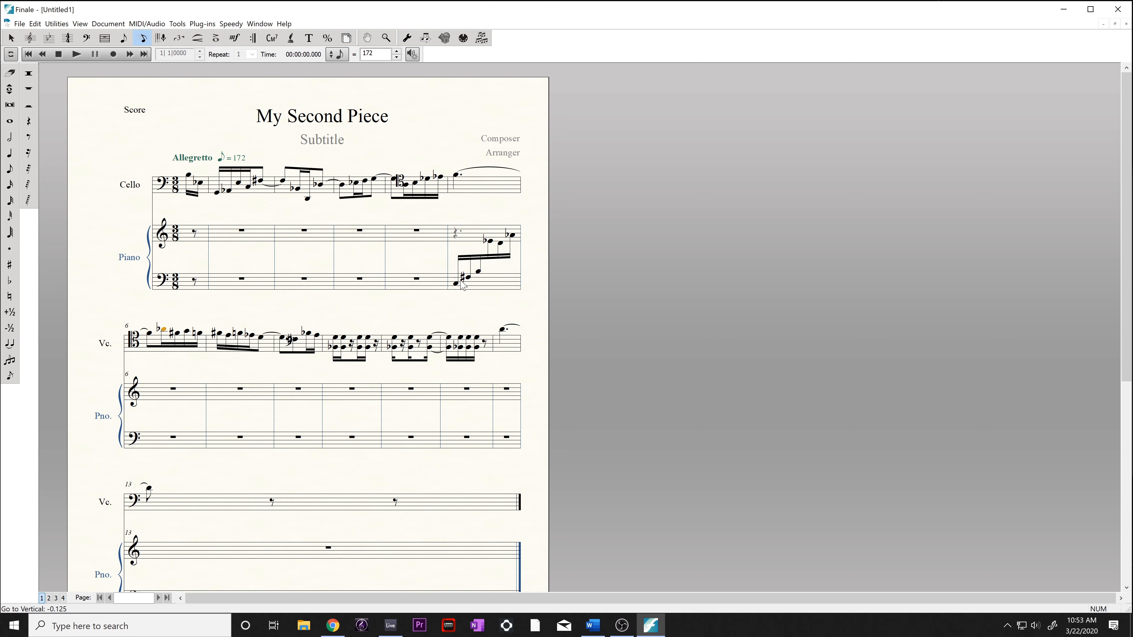
Continue the piano's upper staff with Speedy Entry, entering chords, notes and rests from measure 6 into measure 11.
scroll(344, 282, "down", 1)
scroll(344, 282, "down", 2)
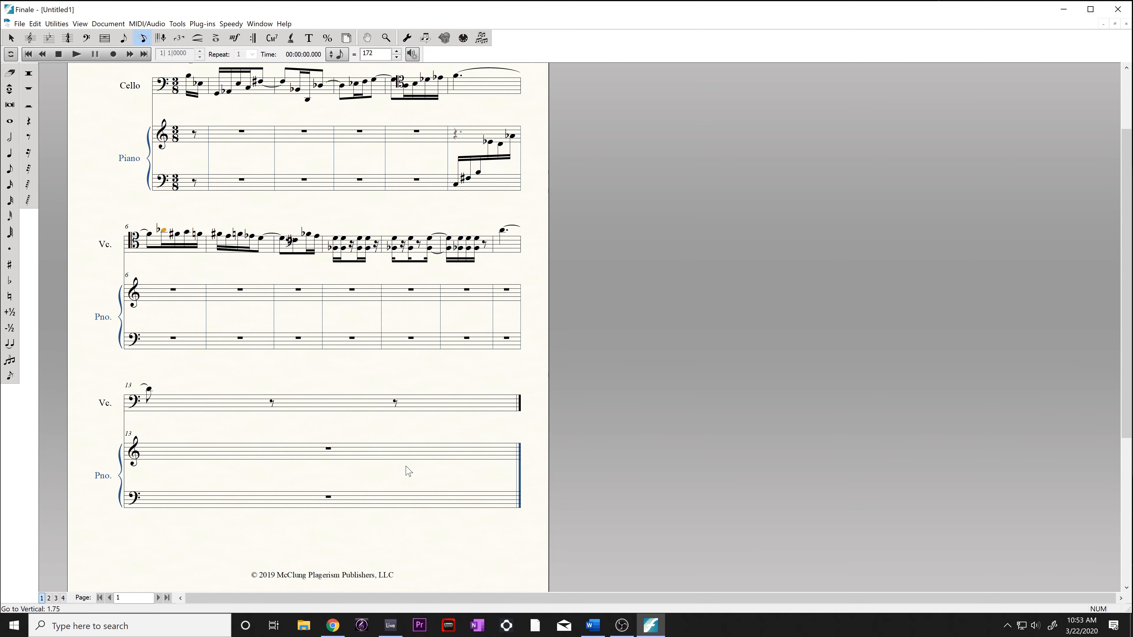
scroll(405, 465, "up", 3)
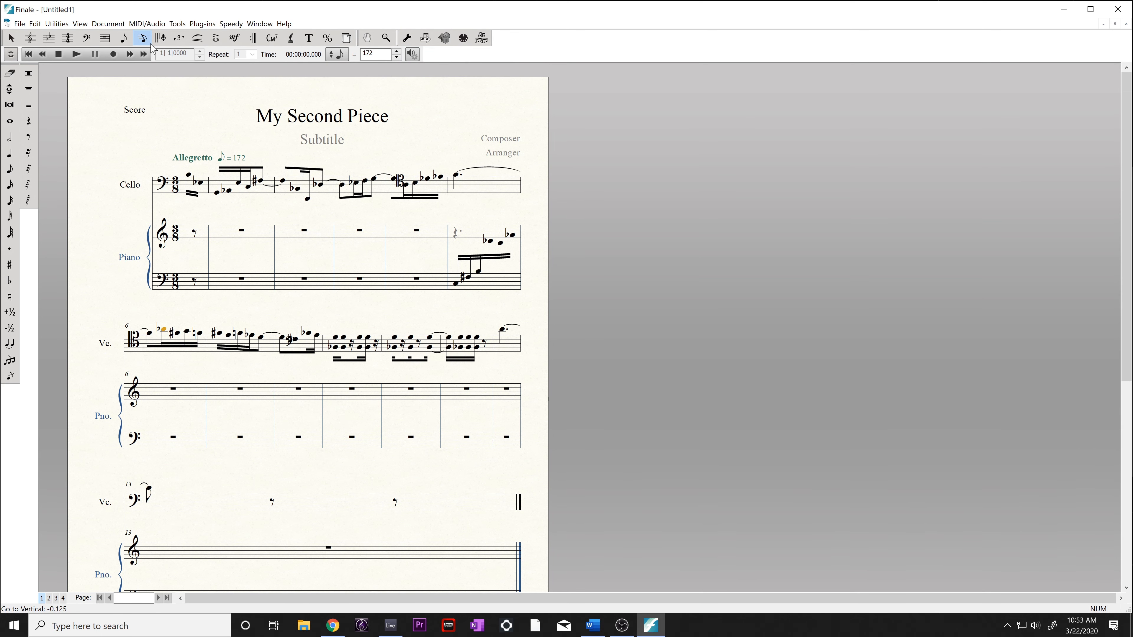
left_click(143, 39)
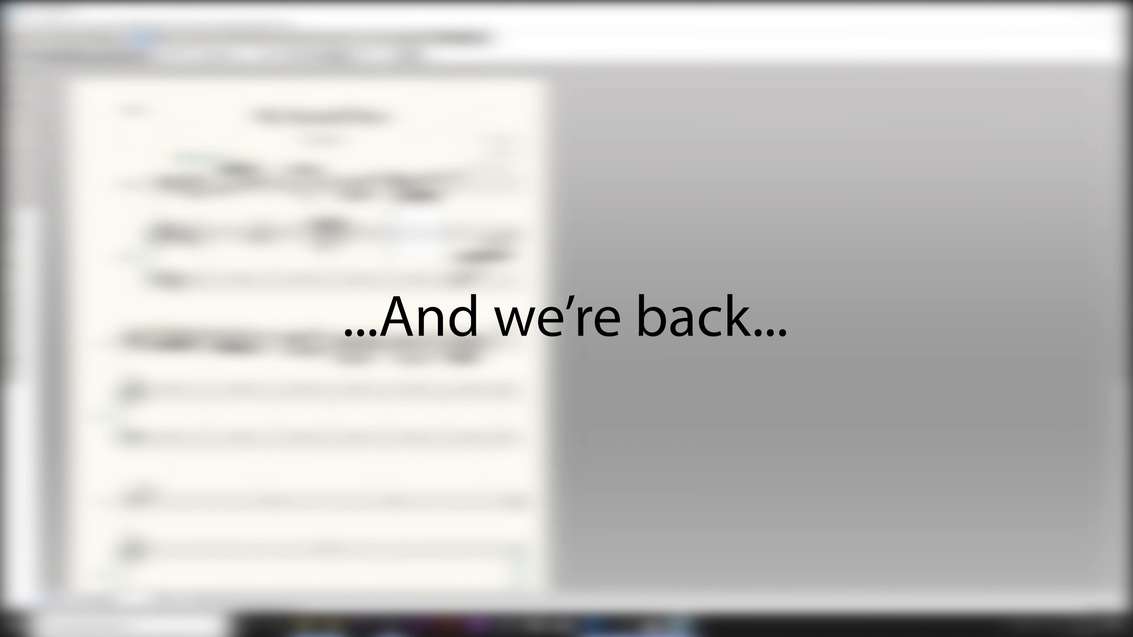
left_click(153, 400)
key("3")
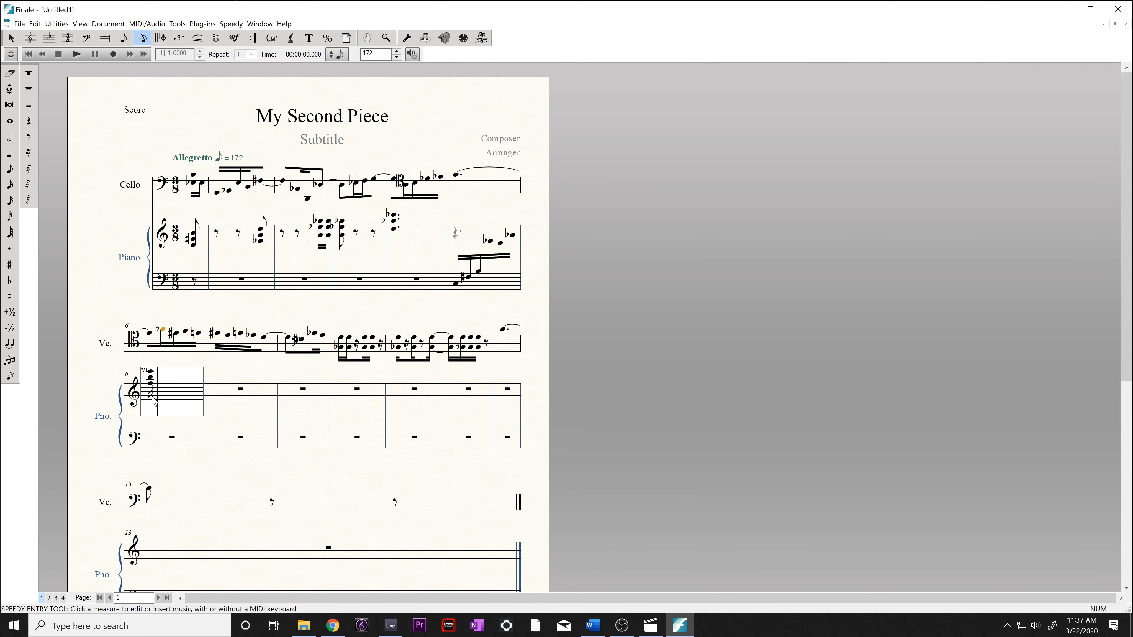
key("Right")
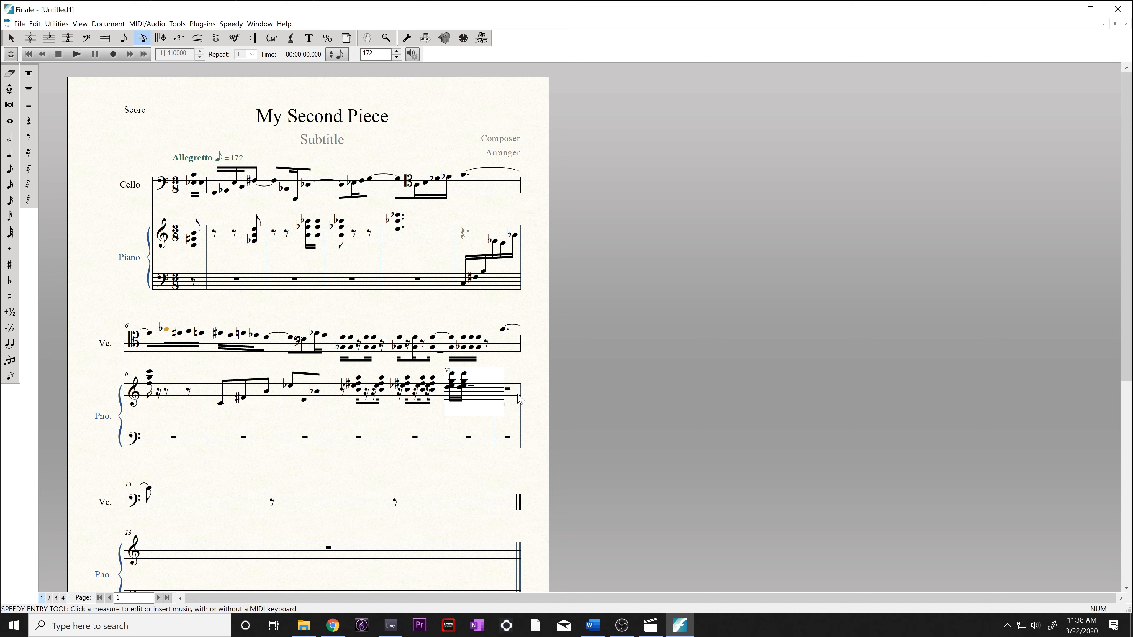
Finish the piano's upper staff through measure 13 with Speedy Entry, entering the sixteenth- and eighth-note figure in measure 12 and a closing eighth note.
left_click(520, 399)
key("3")
key("3")
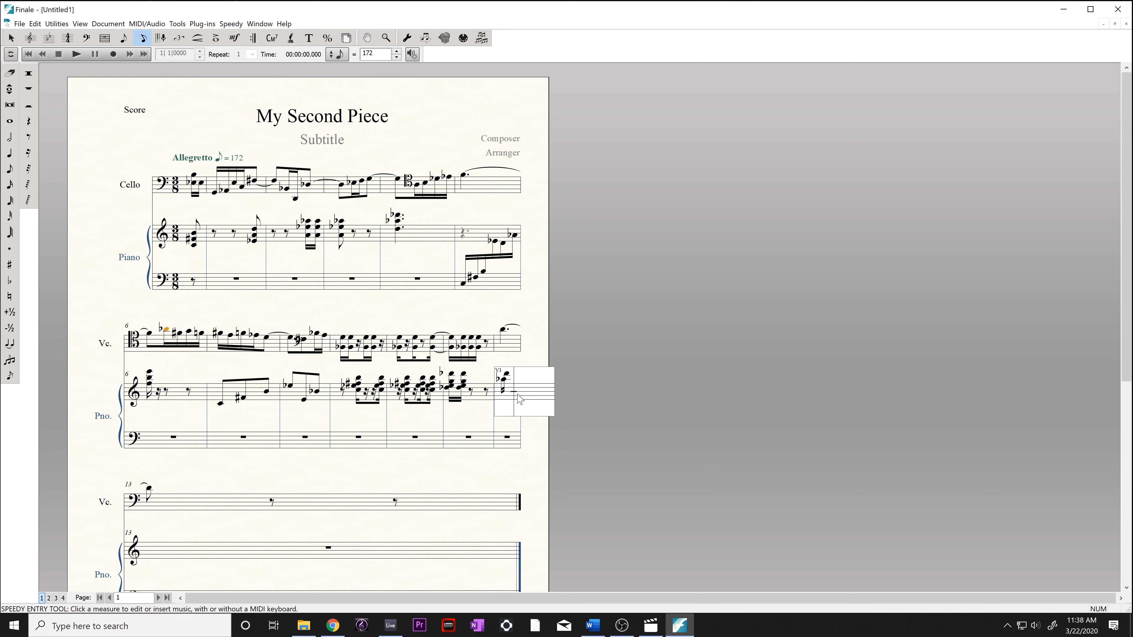
key("4")
key("3")
key("3")
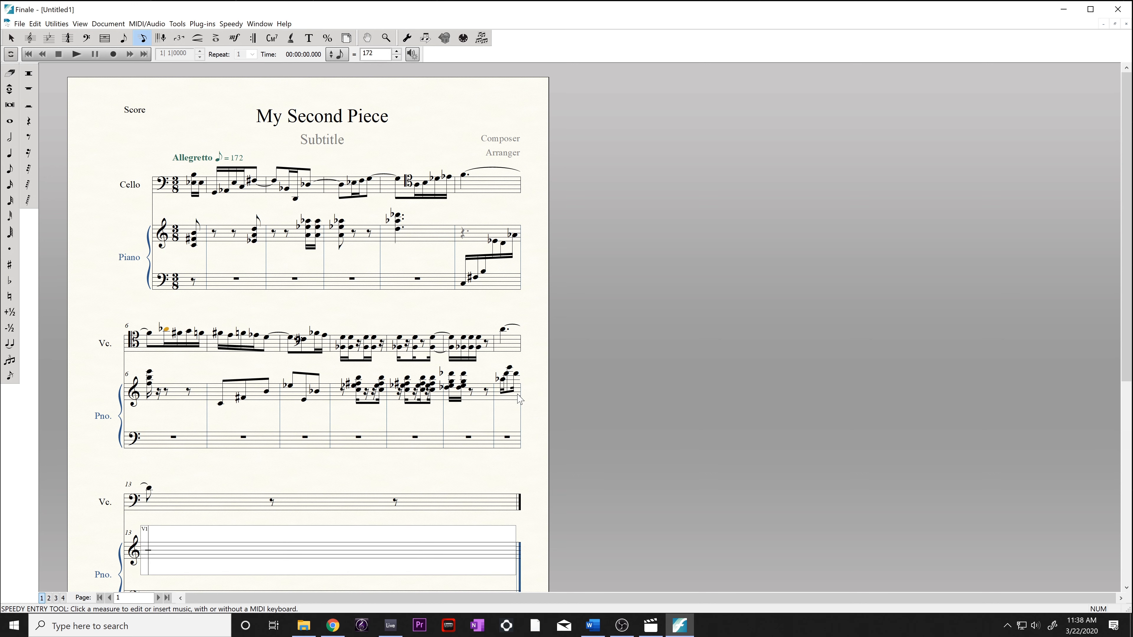
key("3")
key("3")
key("Delete")
In layer 2, enter a dotted quarter two-note chord in the piano's upper staff at measure 12 and tie it to an eighth chord in measure 13.
left_click(49, 598)
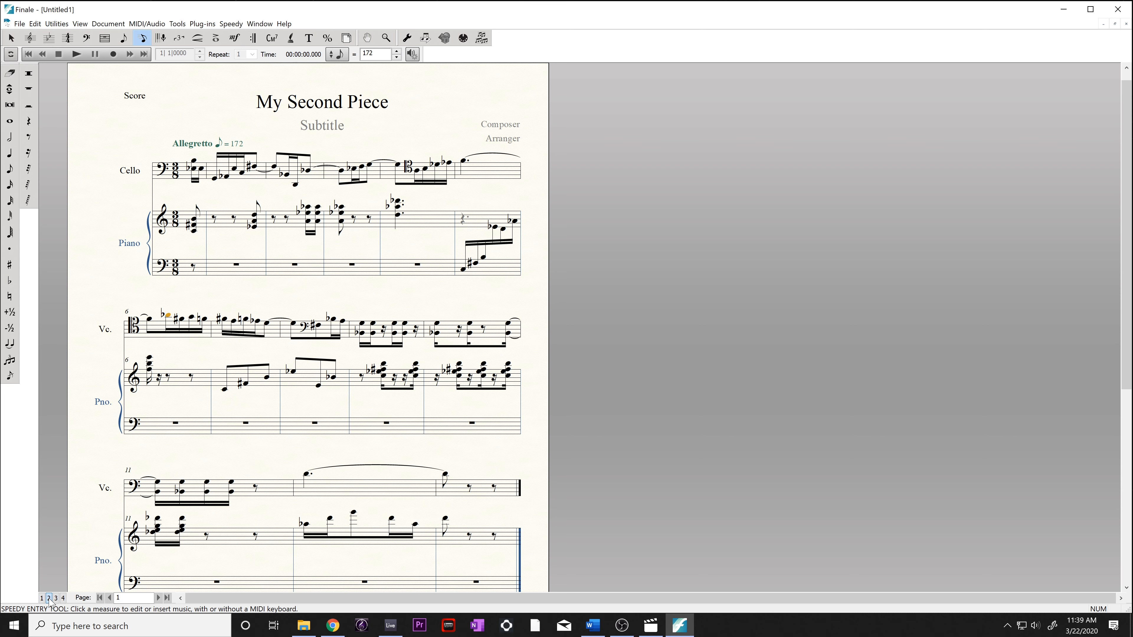
left_click(307, 543)
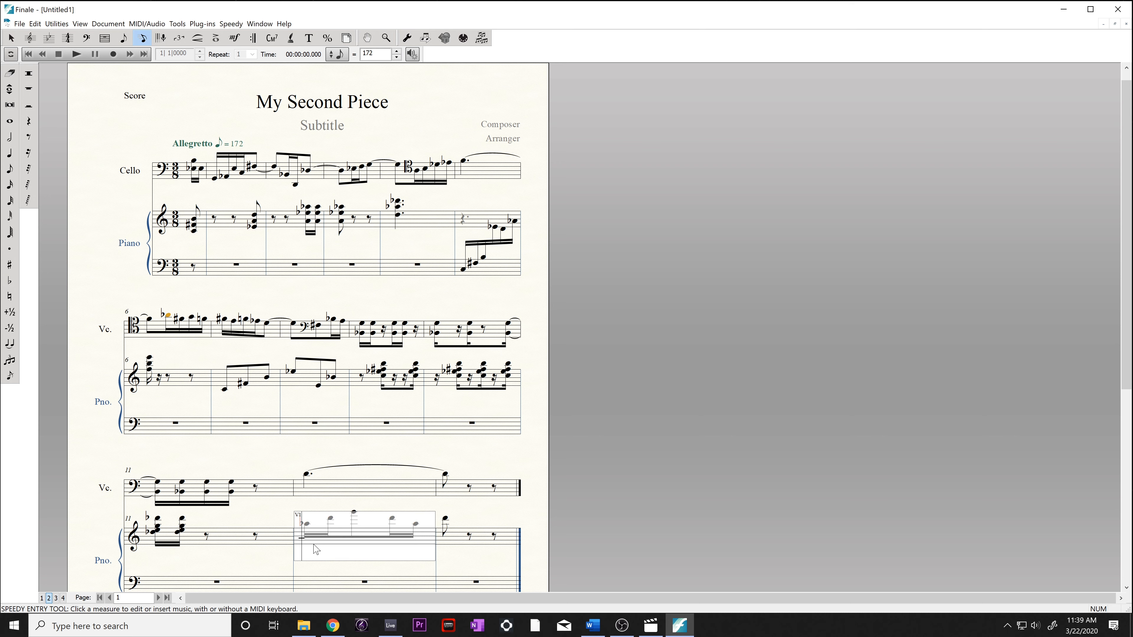
key("5")
key("period")
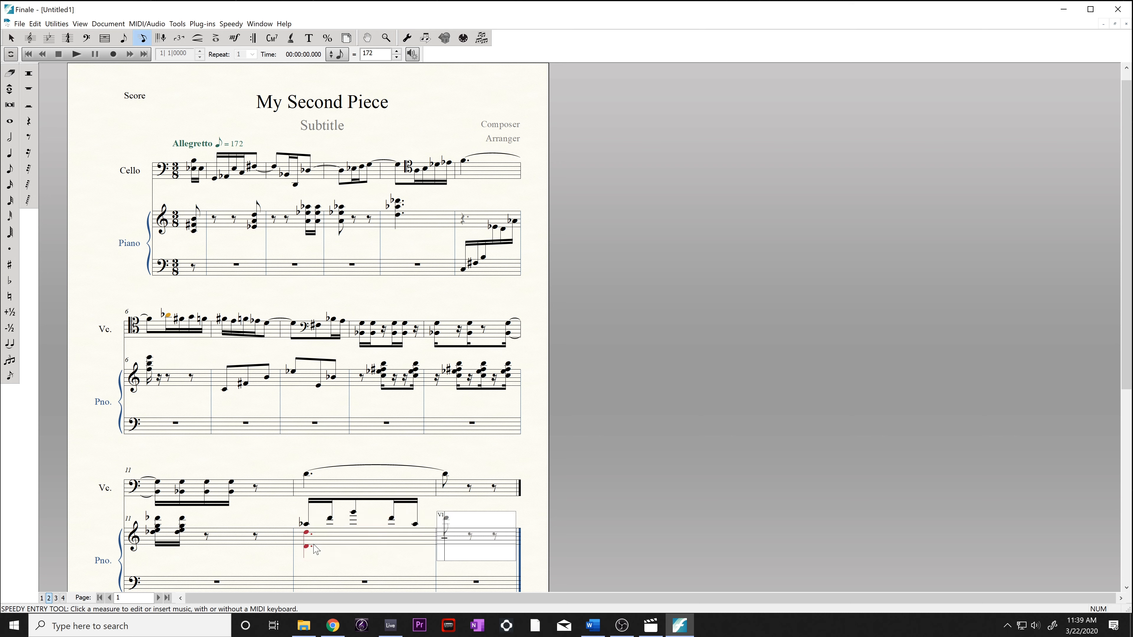
key("4")
key("equal")
Return to layer 1 and enter the piano's lower staff from the pickup through measure 4 in eighth and sixteenth notes.
left_click(42, 598)
left_click(196, 271)
key("4")
key("4")
key("4")
key("4")
key("4")
key("4")
key("4")
key("4")
key("4")
key("4")
key("3")
key("3")
key("4")
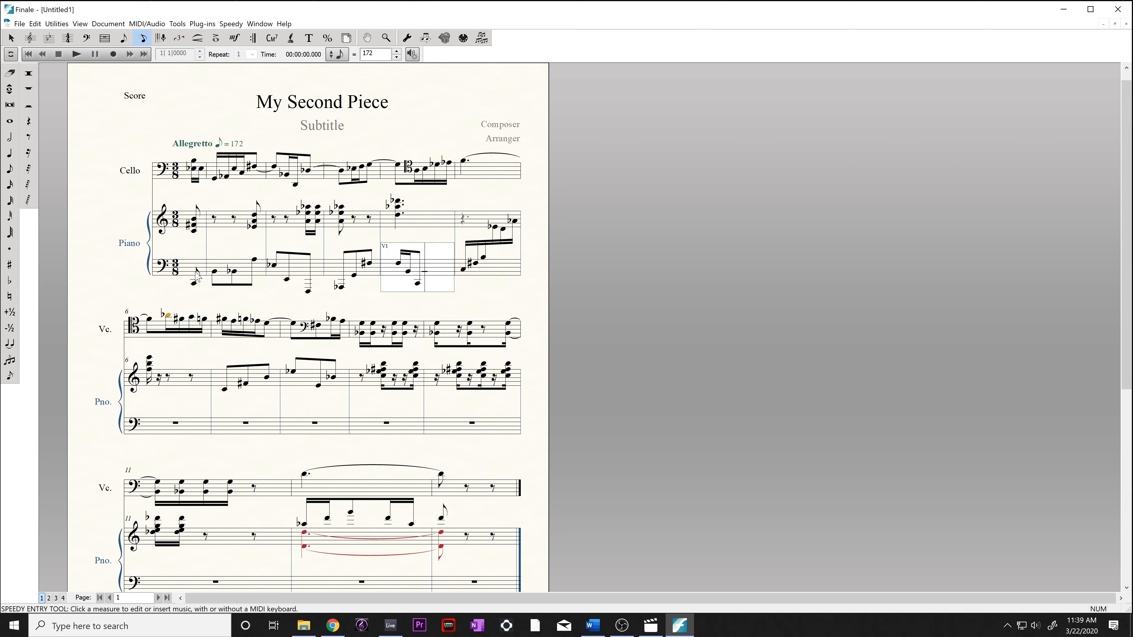
Enter a sixteenth chord with rests in the piano's lower staff at measure 6 and runs of six sixteenth notes in measures 7 and 8.
left_click(198, 439)
key("3")
left_click(237, 431)
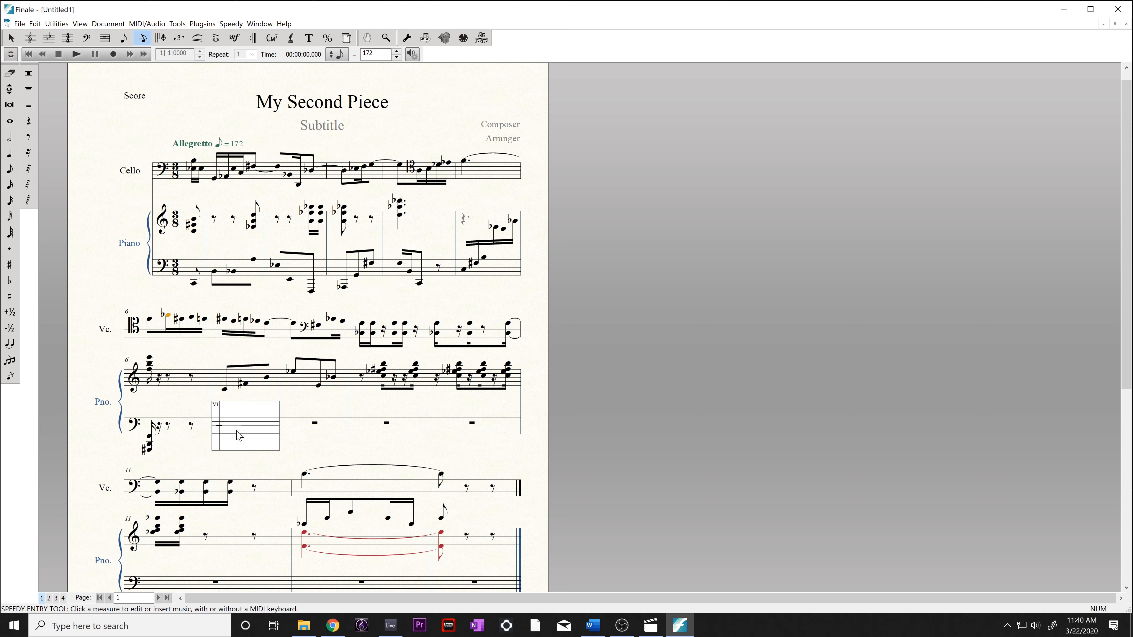
key("3")
key("3")
key("3")
key("3")
key("3")
key("3")
key("3")
key("3")
key("3")
key("3")
key("3")
key("3")
Enter the piano's lower-staff sixteenth chords and rests in measures 9 to 11, tying the last chord of measure 10 into measure 11.
key("3")
key("3")
key("3")
key("3")
key("3")
key("3")
key("3")
key("3")
key("3")
key("4")
key("3")
key("equal")
key("3")
key("3")
key("3")
key("3")
key("4")
Add the dynamics f, sfzp, ff, p, ff and pp to the cello and f, p, ff and pp to the piano with the Expression tool.
scroll(239, 436, "down", 1)
left_click(198, 38)
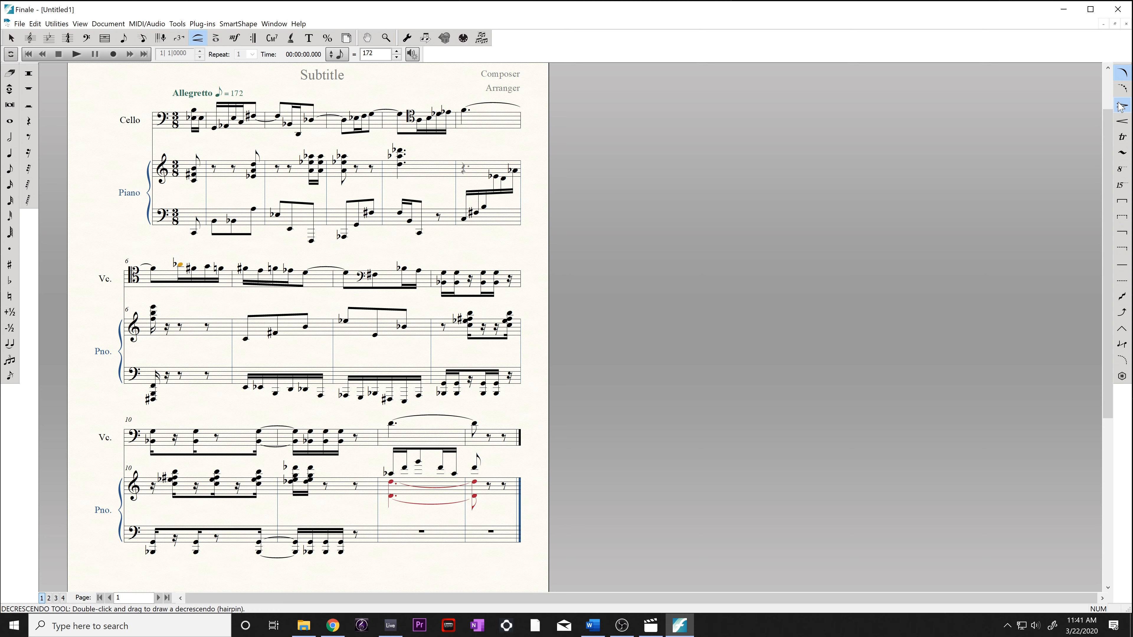
left_click(236, 39)
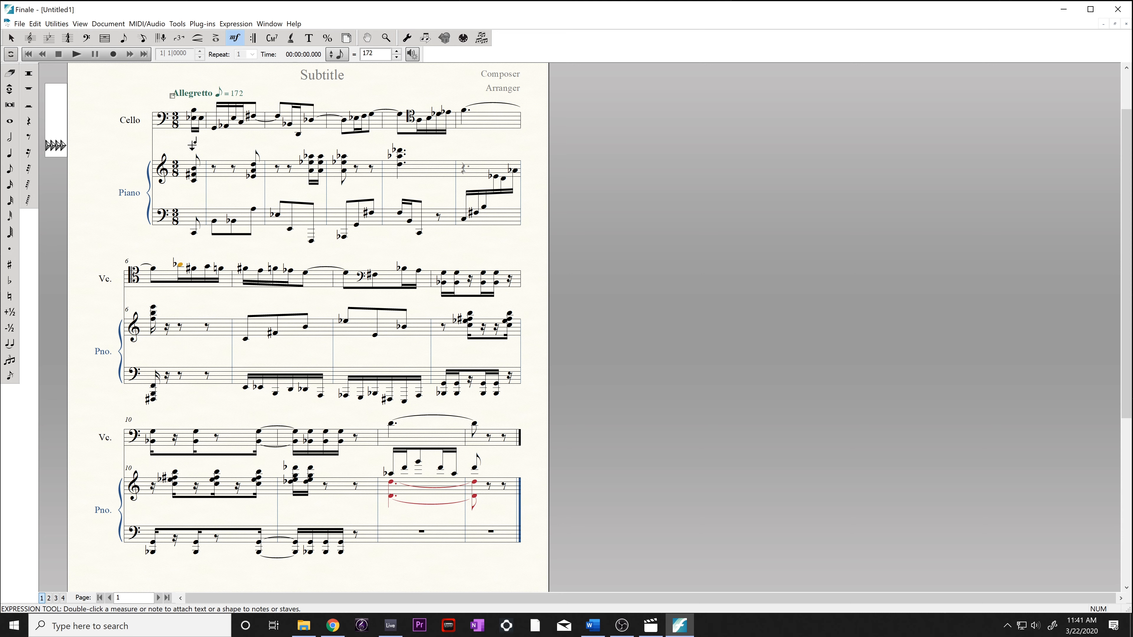
double_click(193, 130)
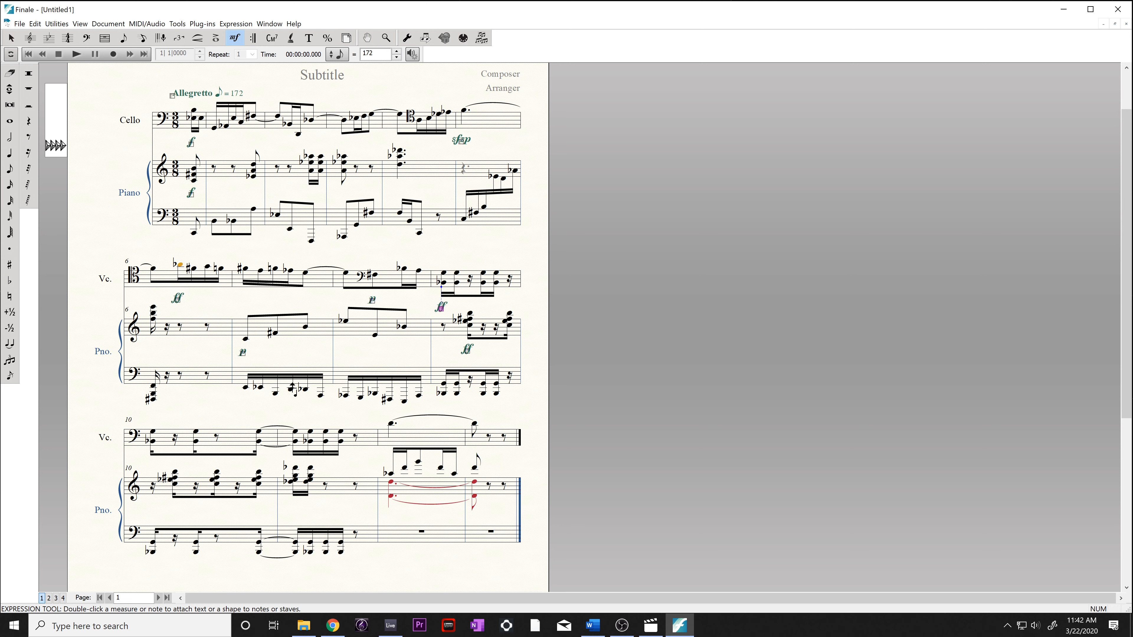
key("8")
left_click(388, 453)
left_click(390, 512)
Draw hairpins in the cello from sfzp to ff and from ff to p, and a crescendo in the piano from p to ff.
left_click(197, 38)
left_click(1122, 121)
left_click_drag(475, 140, 517, 139)
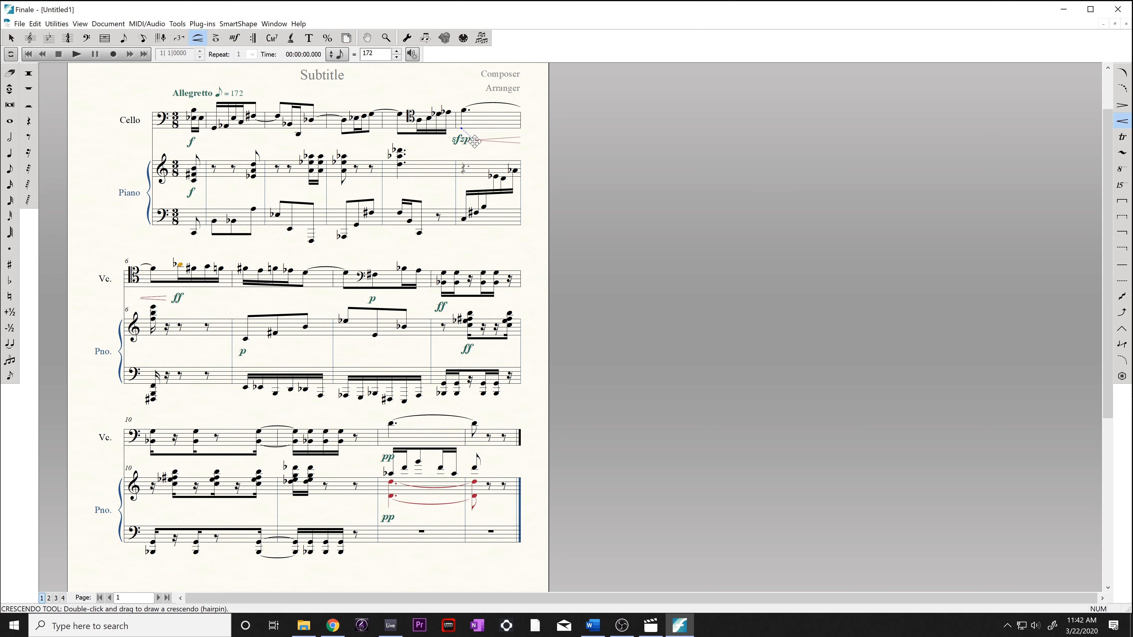
left_click_drag(192, 298, 359, 298)
left_click_drag(261, 351, 429, 352)
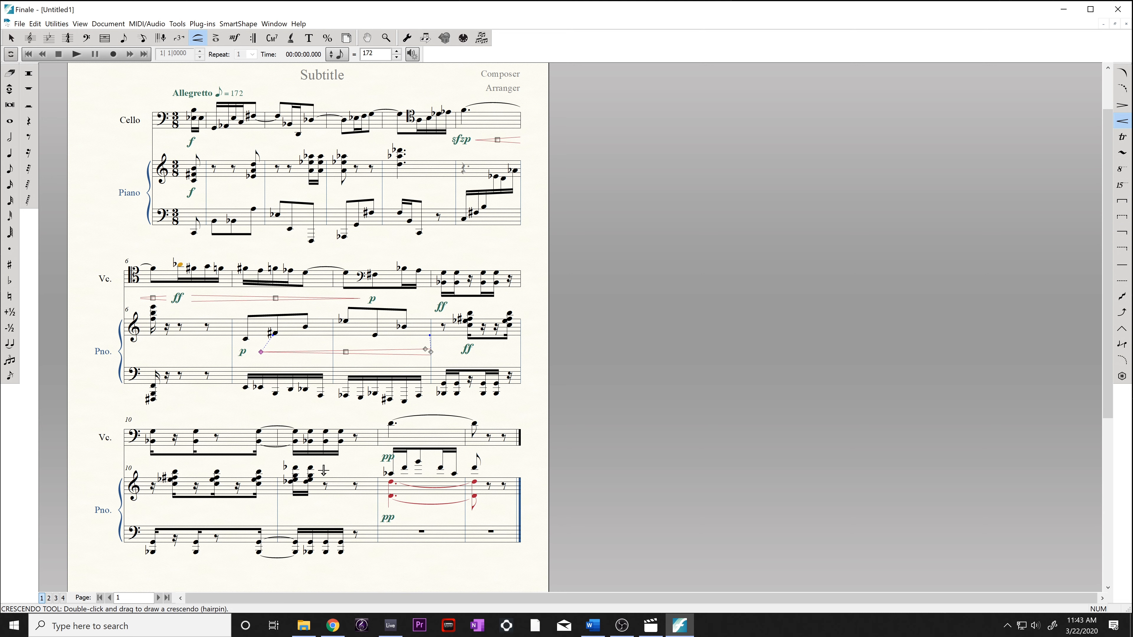
Slur the cello's first two notes in measure 1 and the piano's upper-staff phrases across measures 7 and 8.
left_click(1122, 73)
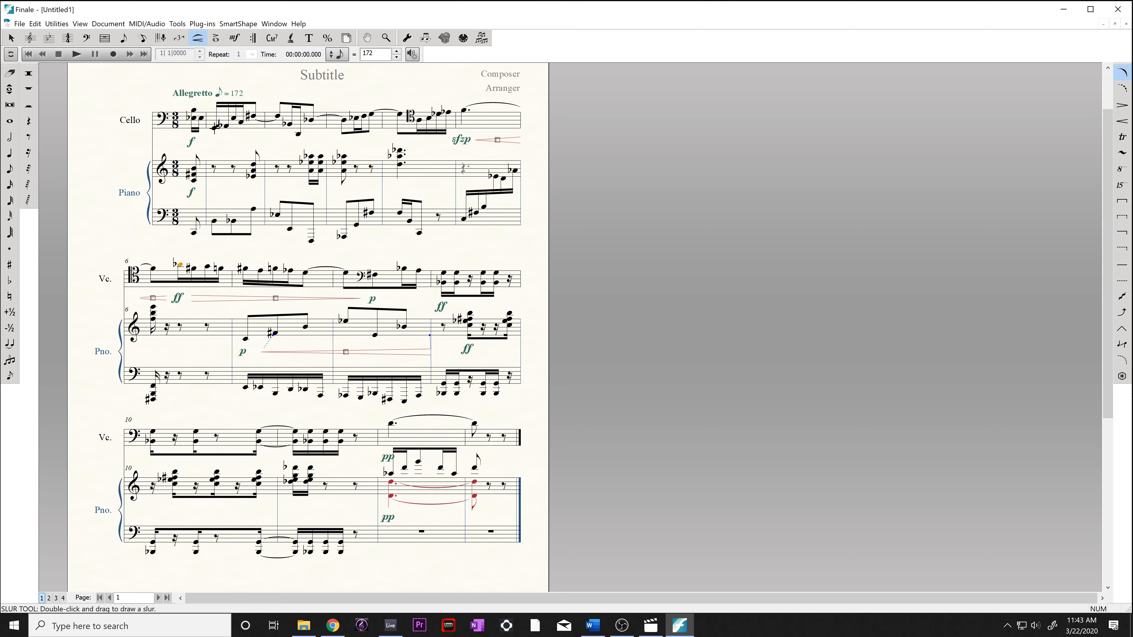
double_click(218, 127)
left_click(246, 338)
left_click_drag(245, 339, 346, 322)
double_click(375, 336)
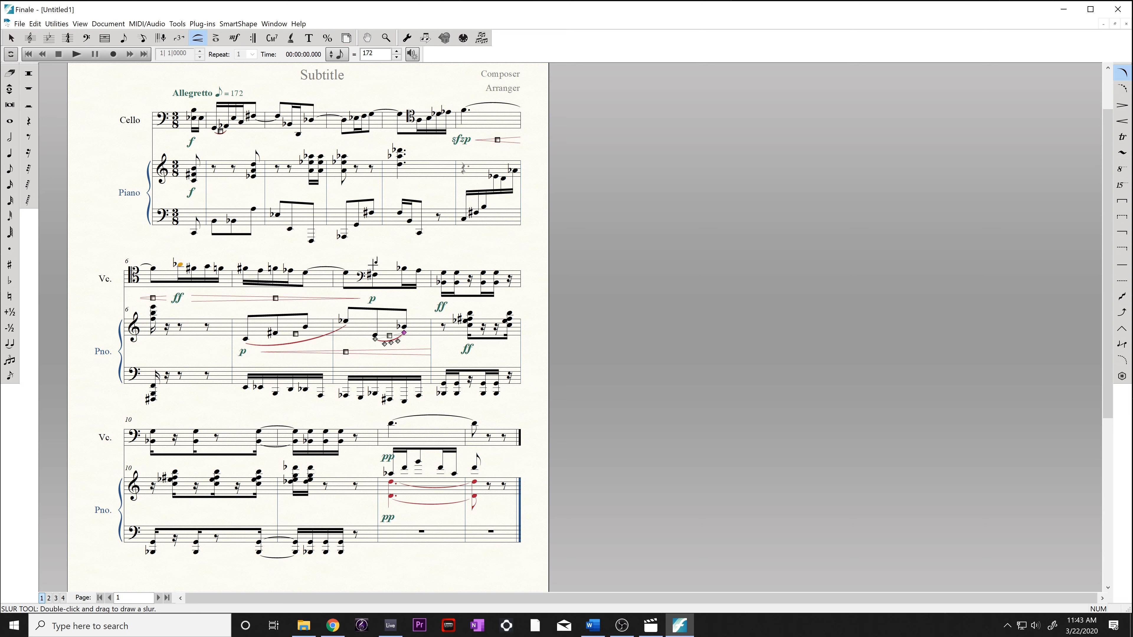
Slur the cello's last two notes in measure 8, the piano's cross-staff run in measure 5, and its lower-staff notes across measures 7 and 8.
double_click(403, 269)
left_click(463, 219)
left_click_drag(462, 219, 515, 172)
left_click(245, 392)
left_click_drag(245, 392, 419, 399)
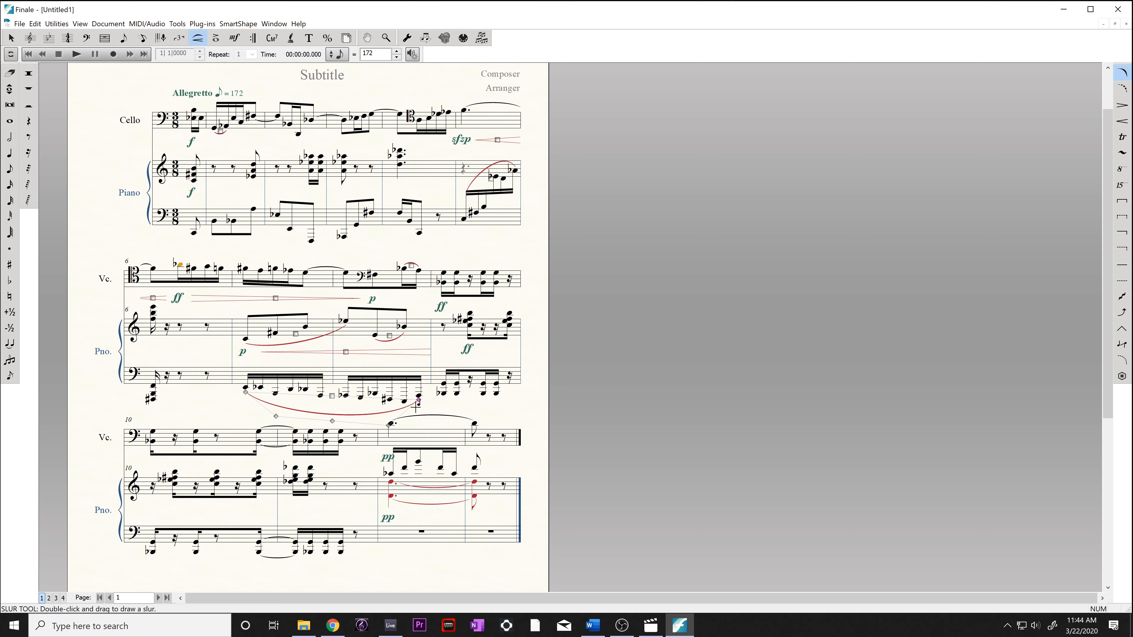
Attach accents with the Articulation tool, starting at the cello's opening note and continuing with the piano's chords through measure 6.
left_click(216, 39)
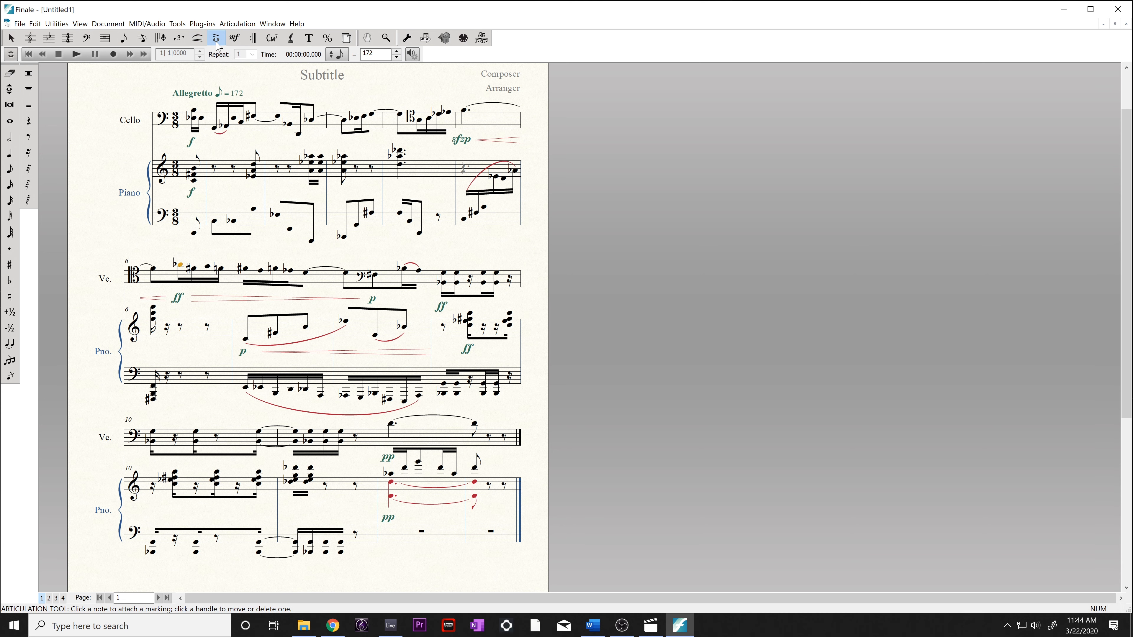
left_click(193, 111)
left_click(659, 226)
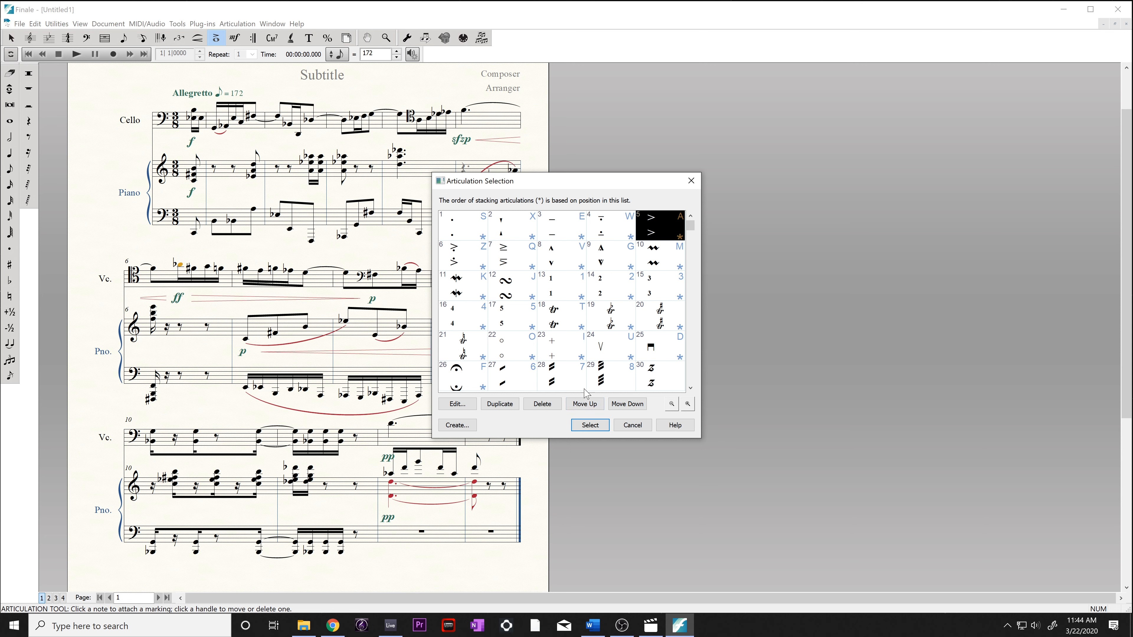
left_click(590, 425)
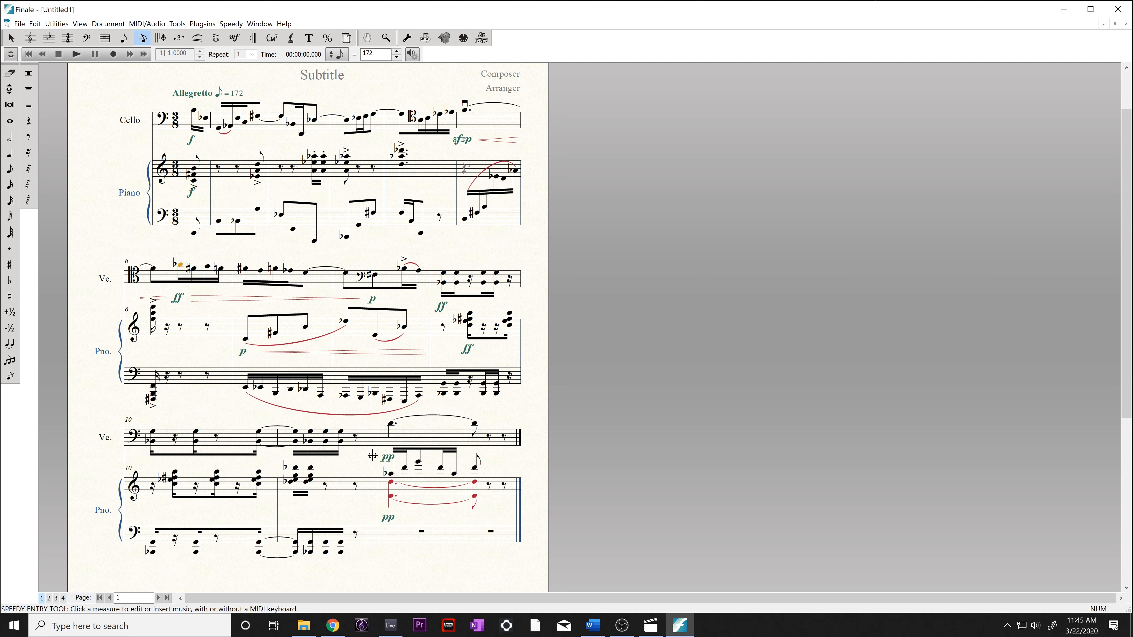
Add accents to the chords of measures 9 to 11 and harmonic circles above the cello's notes in measures 12 and 13.
left_click(218, 40)
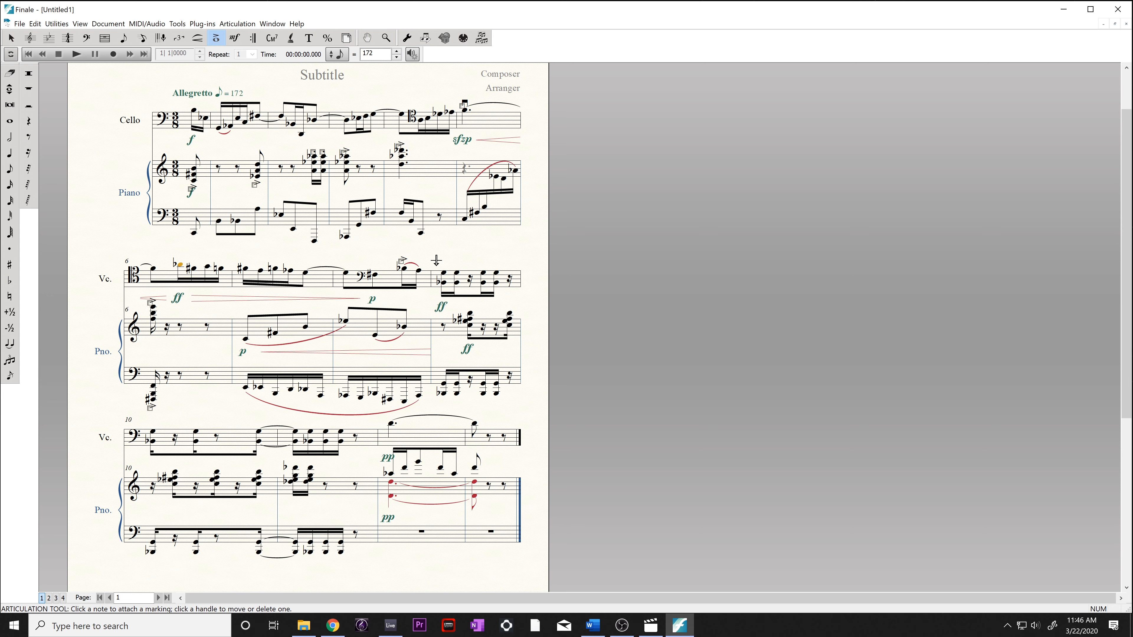
left_click_drag(436, 260, 502, 290)
left_click(391, 423)
left_click(474, 423)
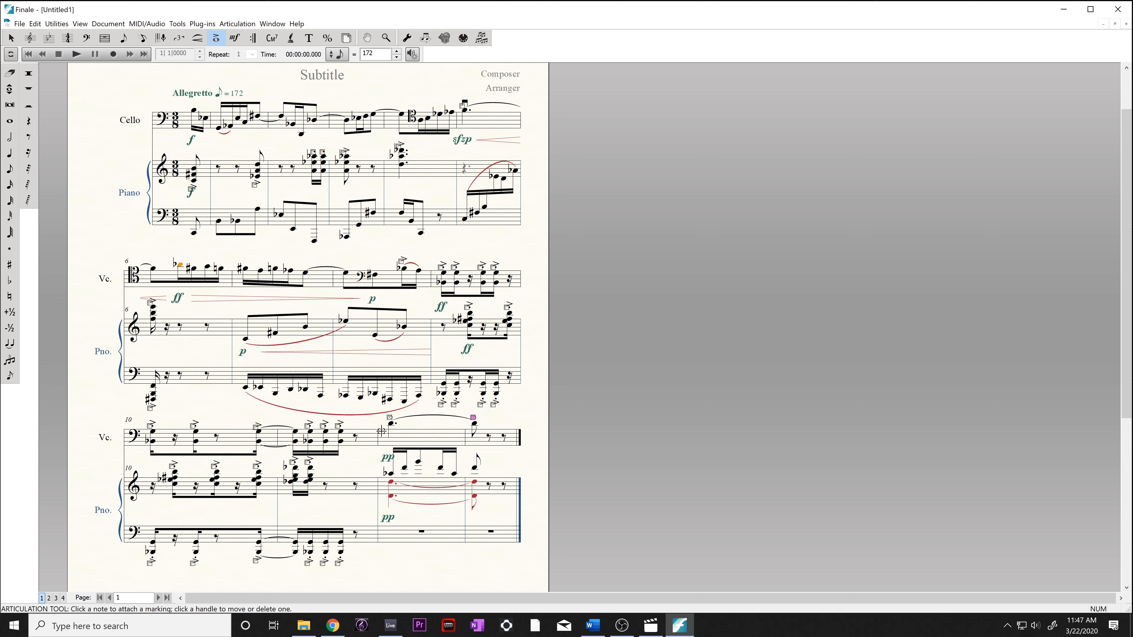
scroll(387, 439, "up", 2)
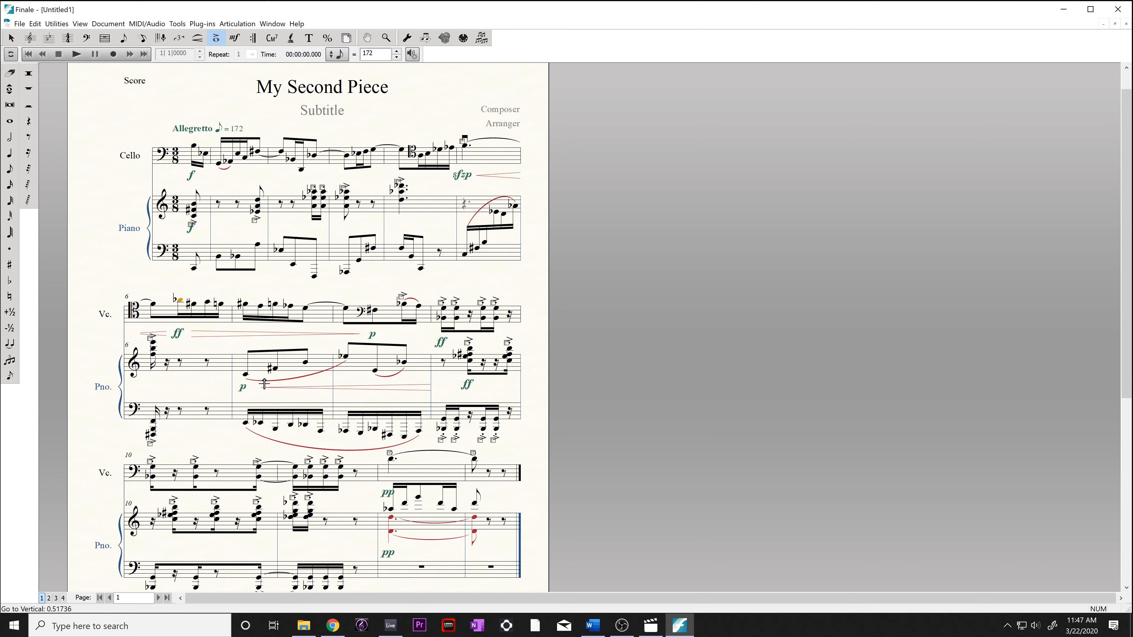
scroll(341, 410, "down", 3)
scroll(394, 433, "down", 1)
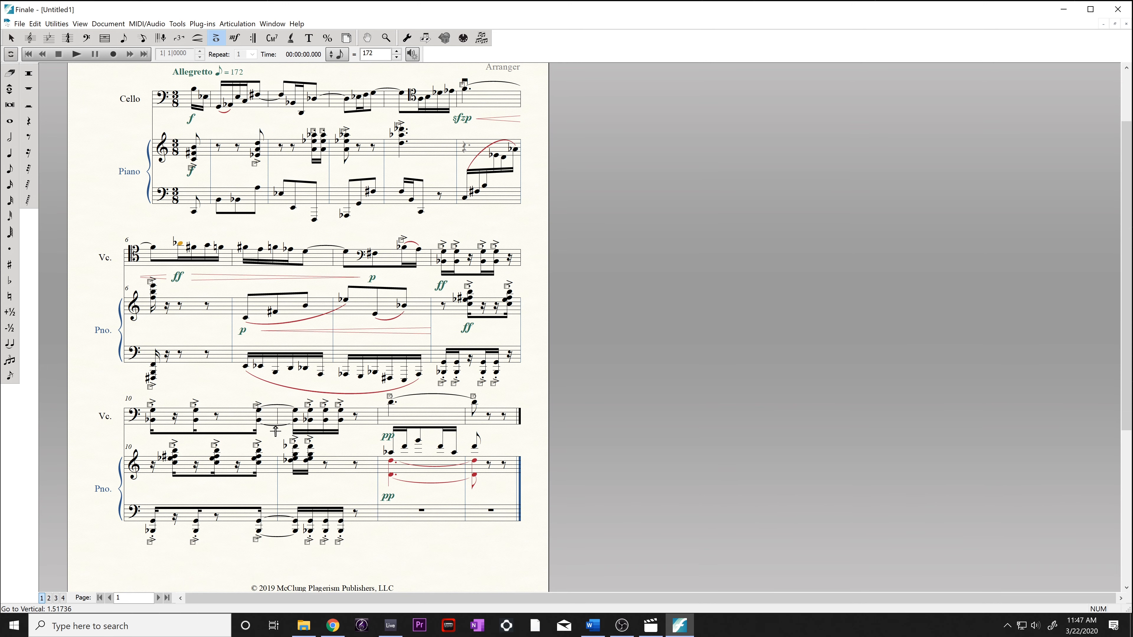
scroll(339, 449, "down", 1)
scroll(340, 450, "up", 5)
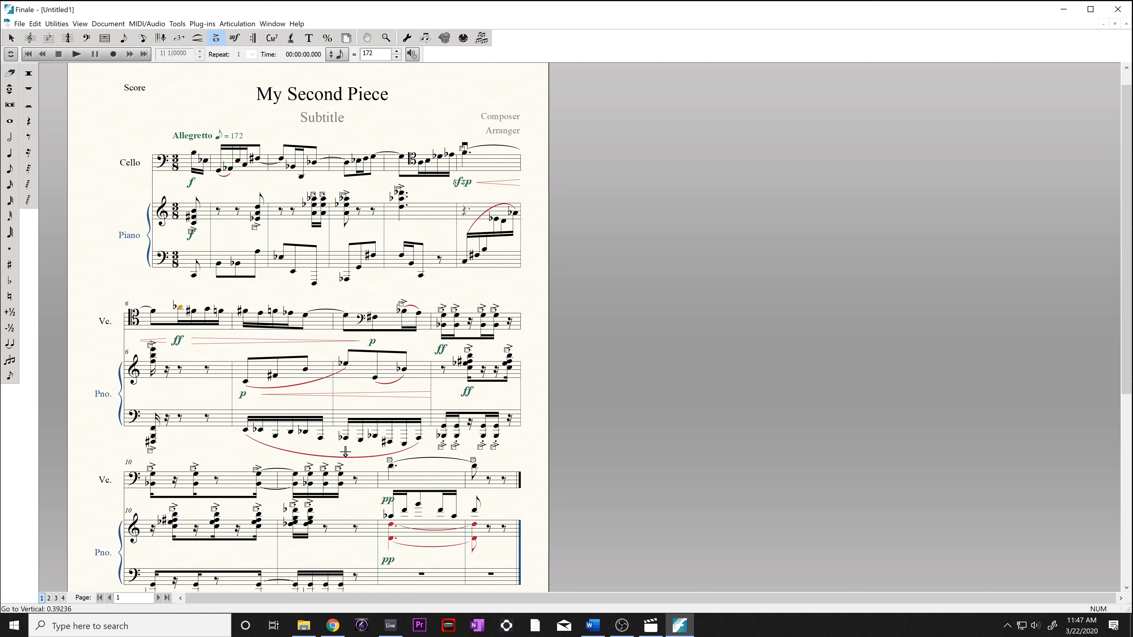
Resize the cello staff to 75% from system 1 through the end of the piece.
left_click(328, 38)
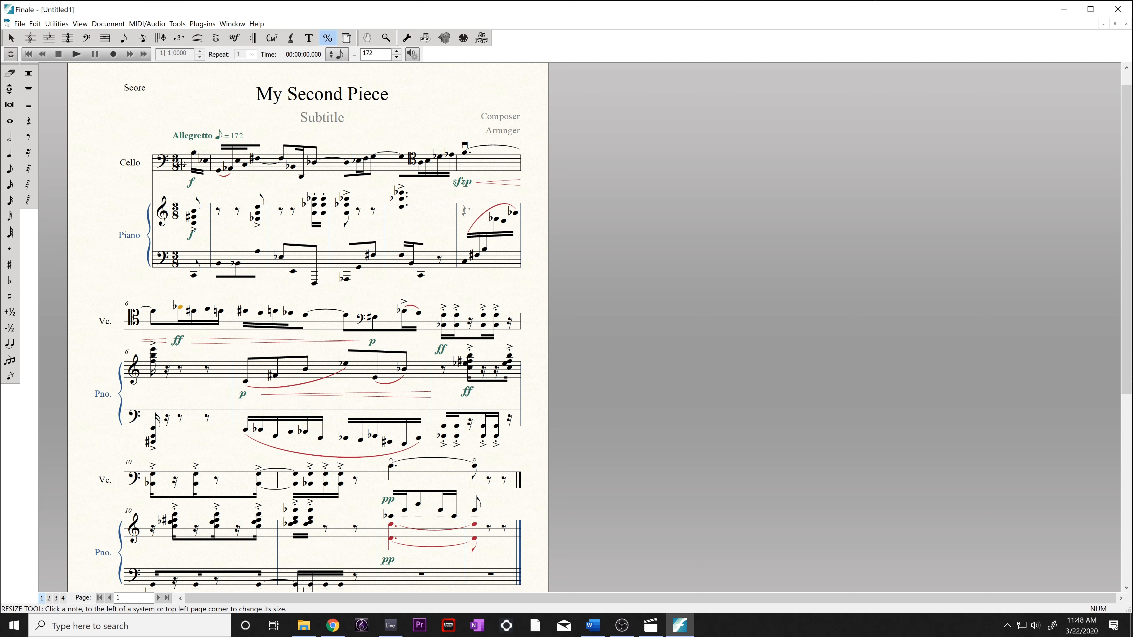
left_click(185, 152)
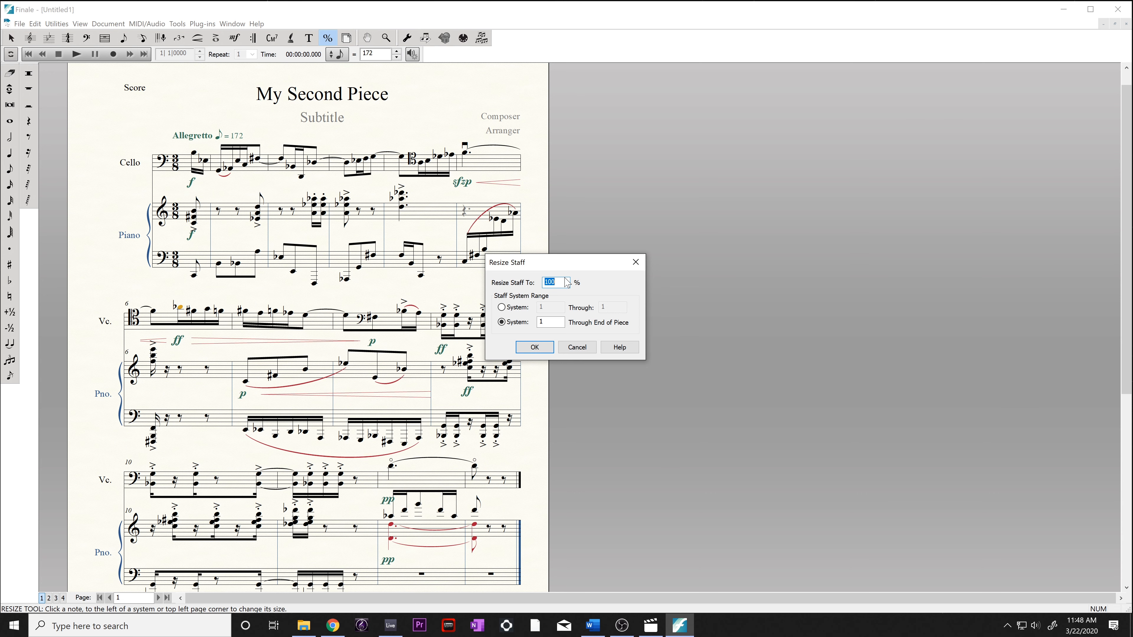
type("75")
left_click(535, 347)
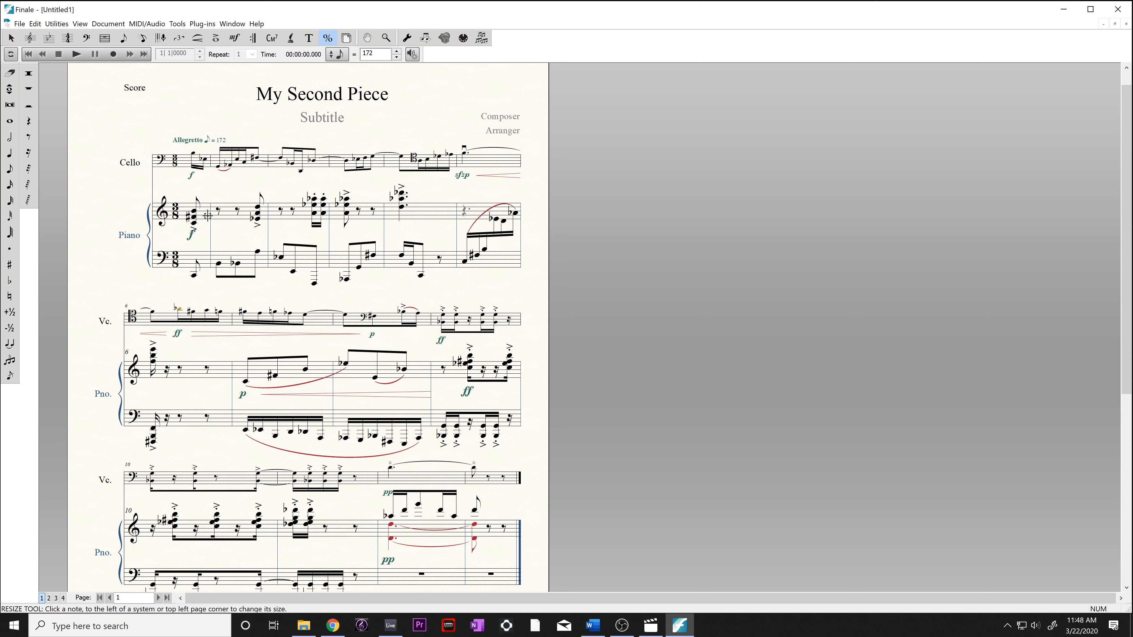